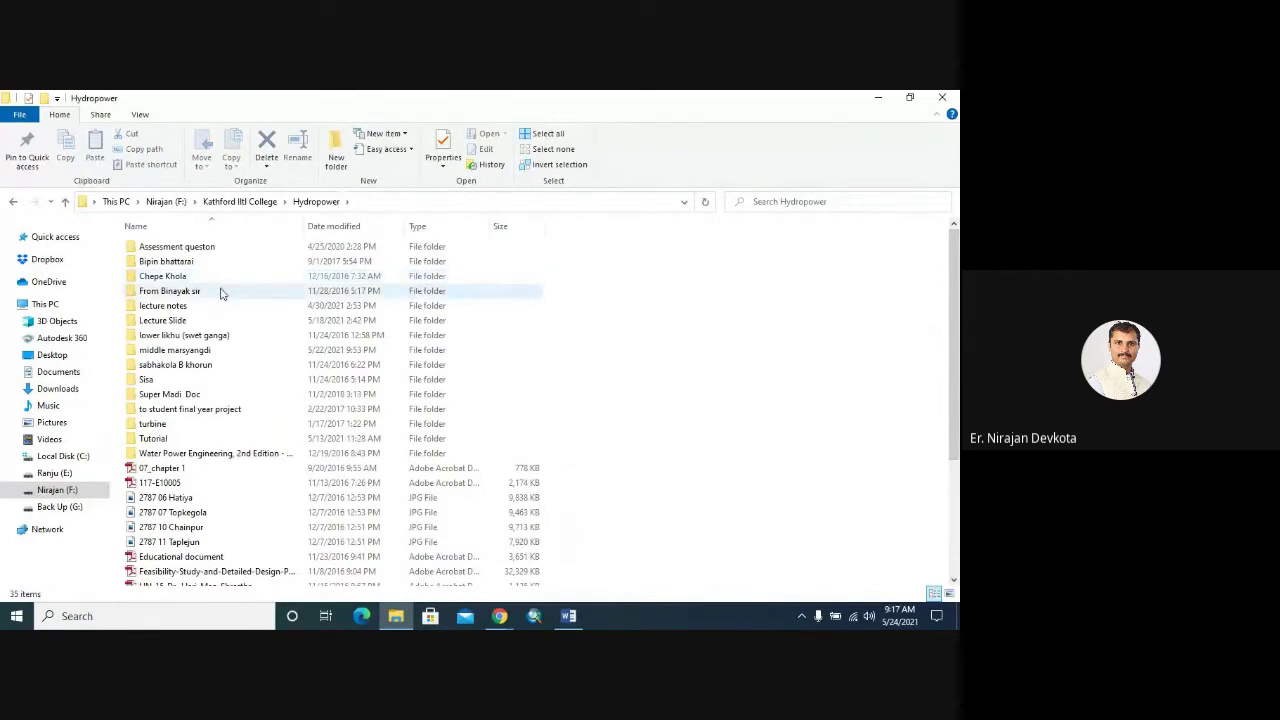
# - Open the Chepe design workbook from the design folder inside the Chepe Khola folder
pyautogui.click(213, 278)
pyautogui.doubleClick(213, 278)
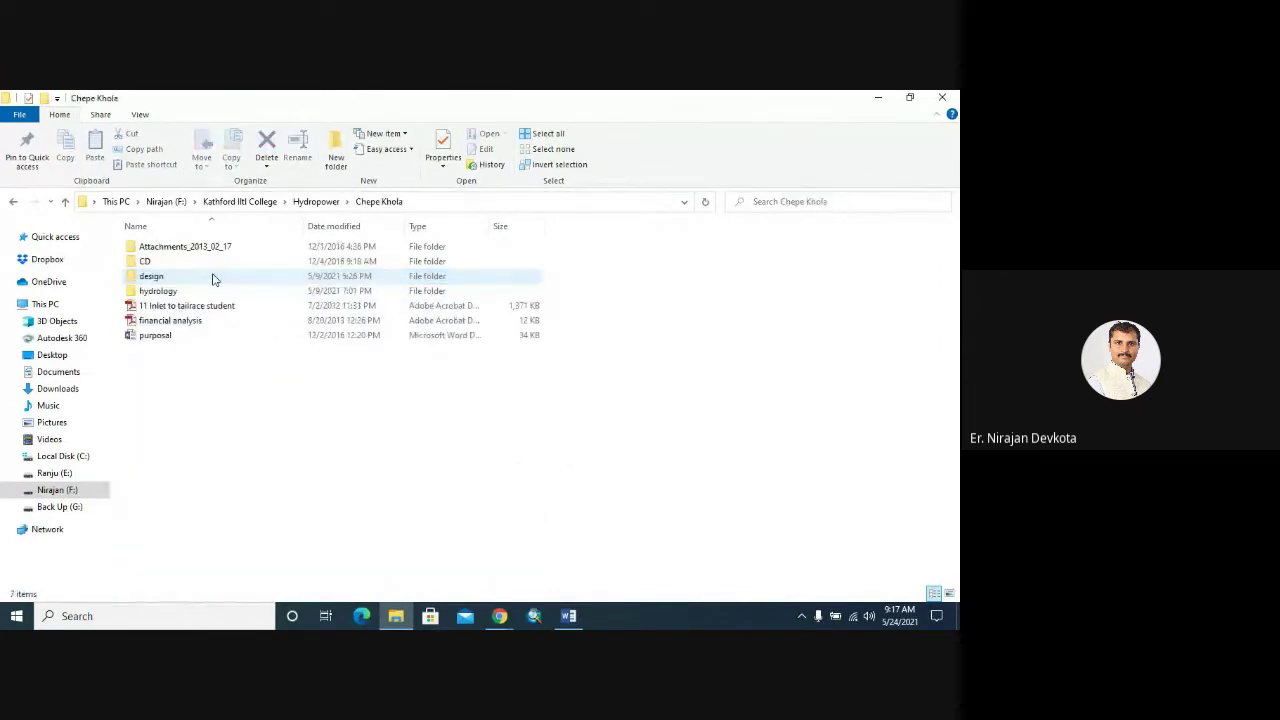
pyautogui.doubleClick(218, 290)
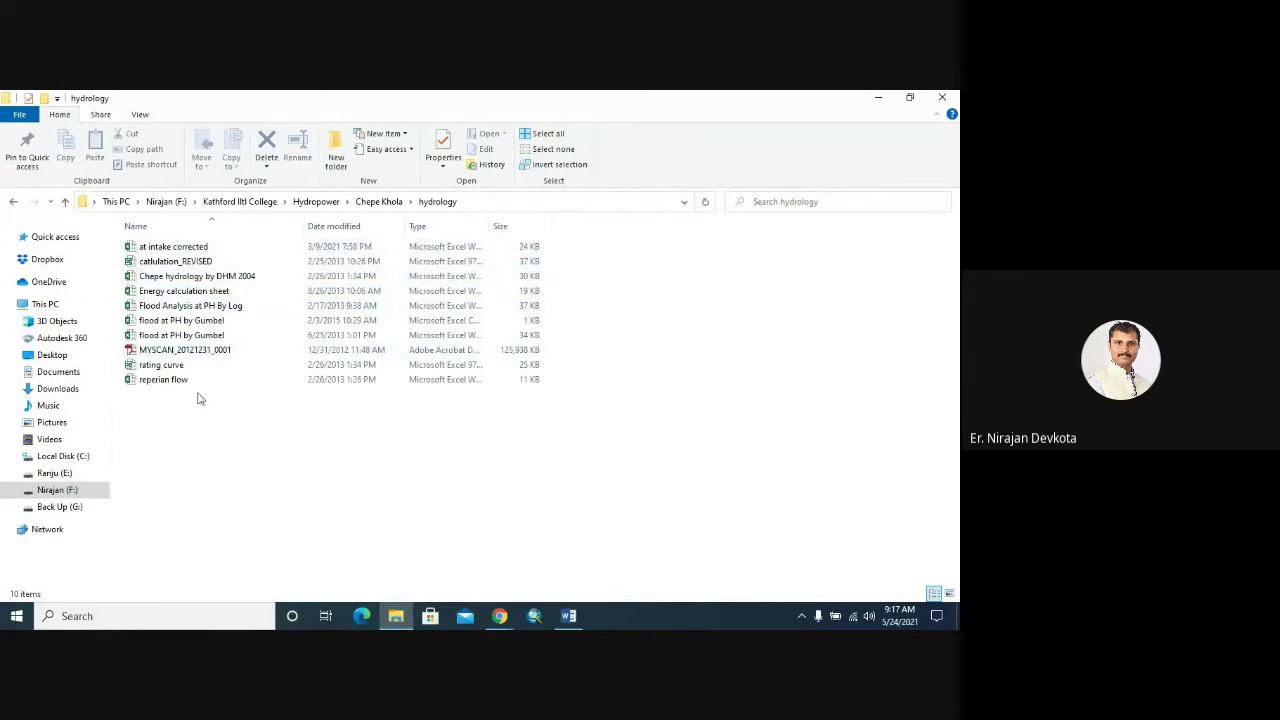
pyautogui.click(379, 201)
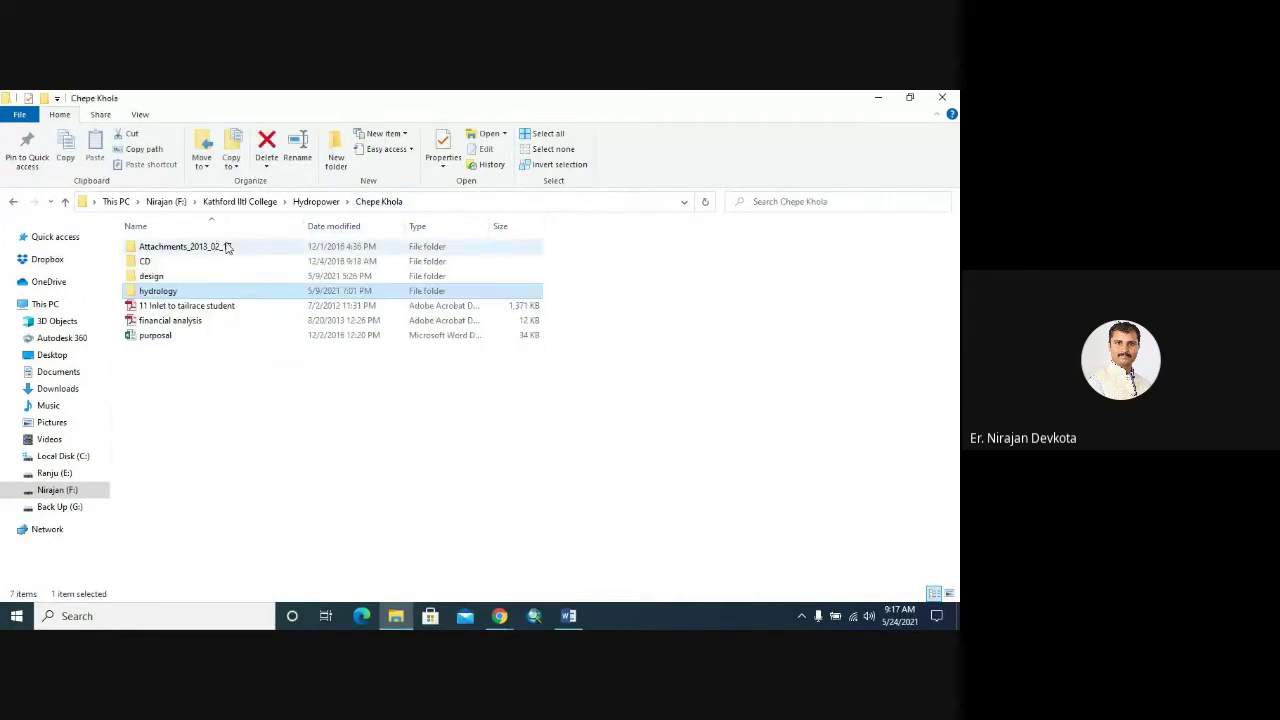
pyautogui.click(193, 281)
pyautogui.doubleClick(193, 281)
pyautogui.click(185, 276)
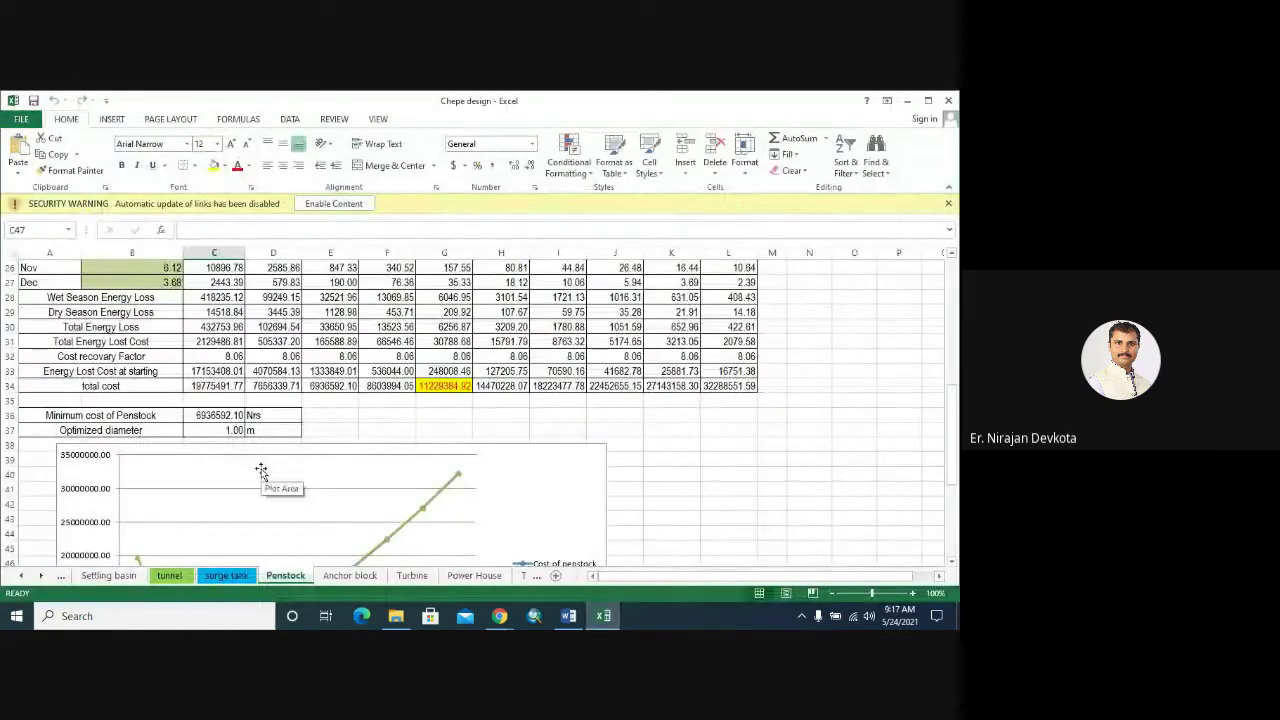
# - Bring the first worksheets into reach and display the beginning of the diversion weir sheet
pyautogui.click(23, 577)
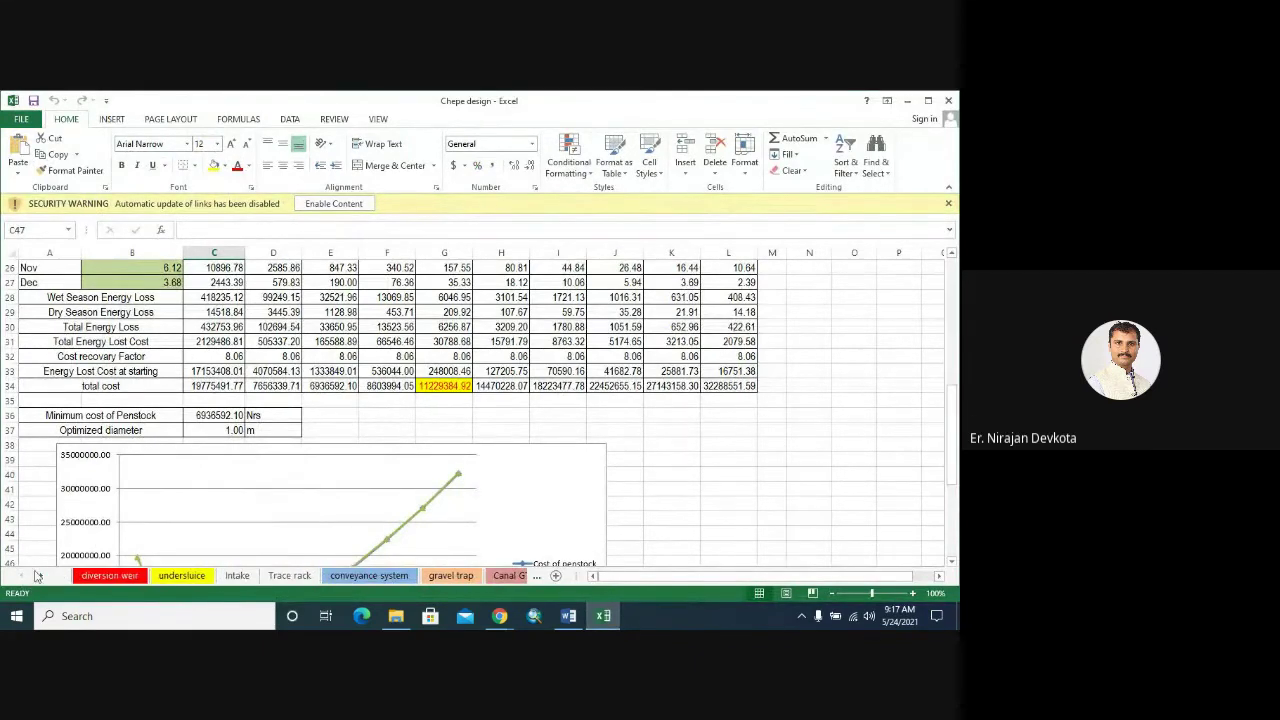
pyautogui.click(110, 576)
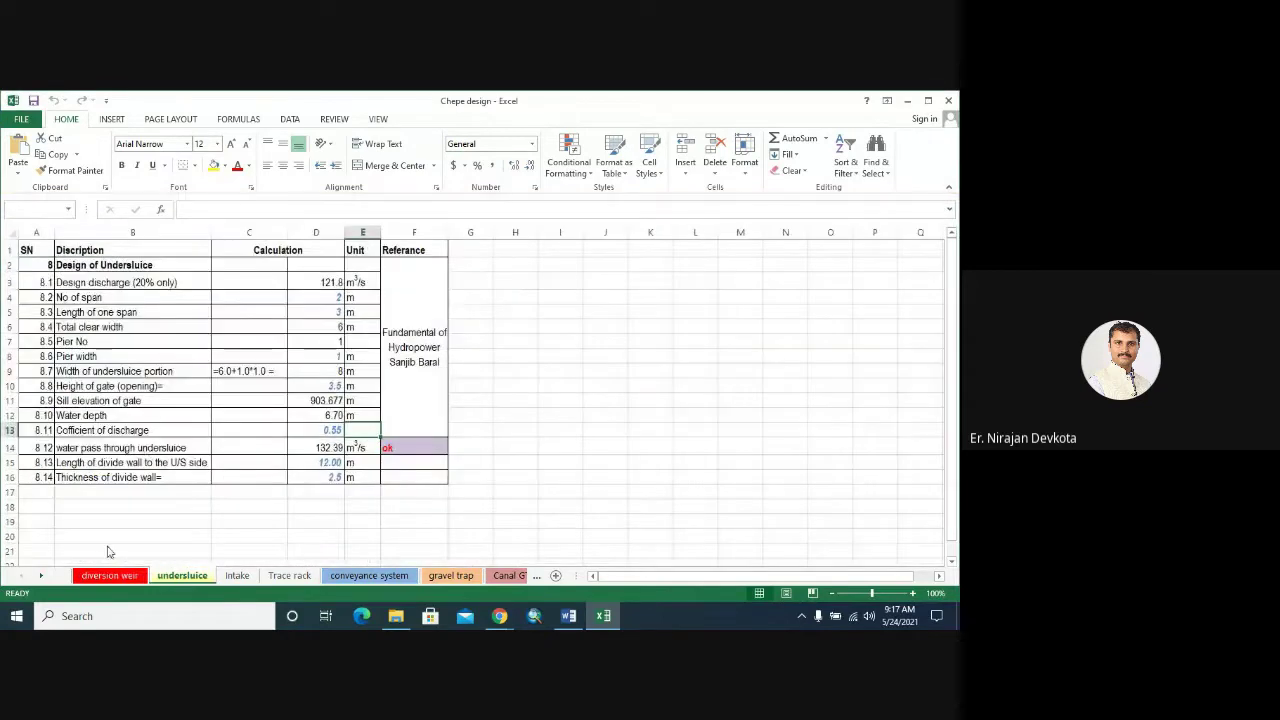
pyautogui.click(445, 383)
pyautogui.click(110, 576)
pyautogui.scroll(2, 240, 425)
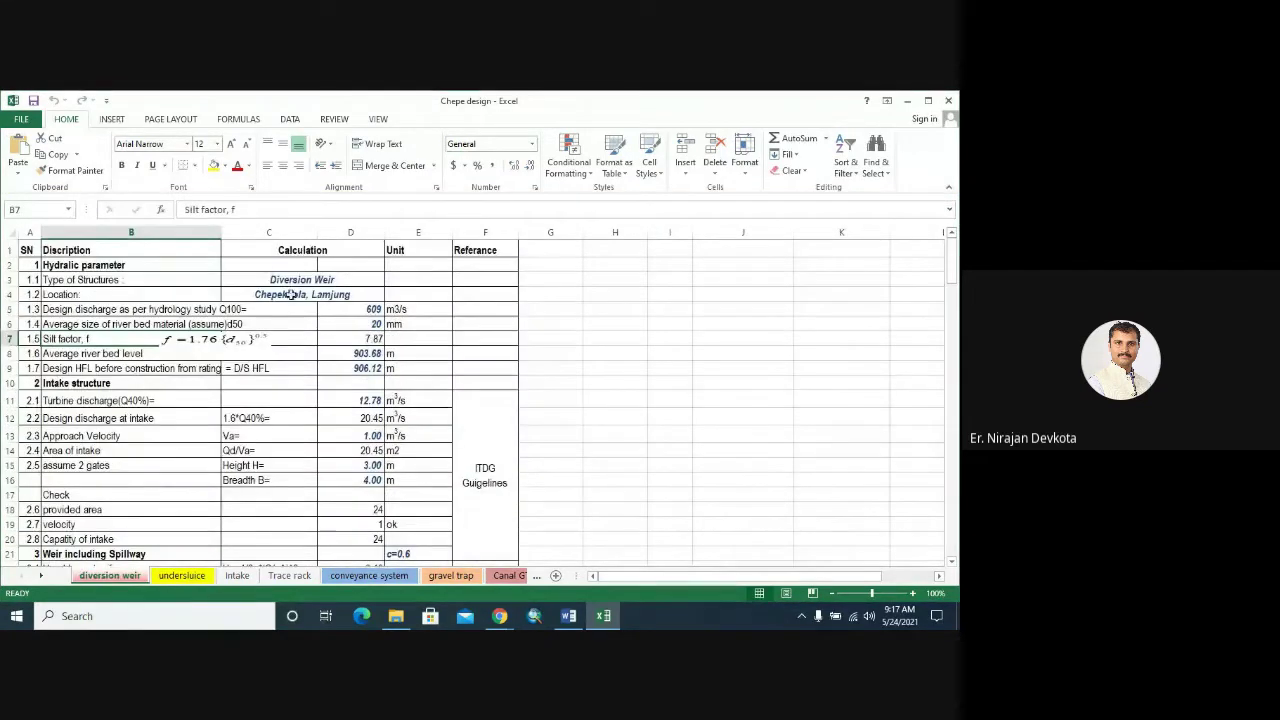
# - Inspect the diversion weir's design discharge, bed material size, river bed level, HFL, silt factor and intake design discharge cells
pyautogui.click(373, 311)
pyautogui.click(370, 326)
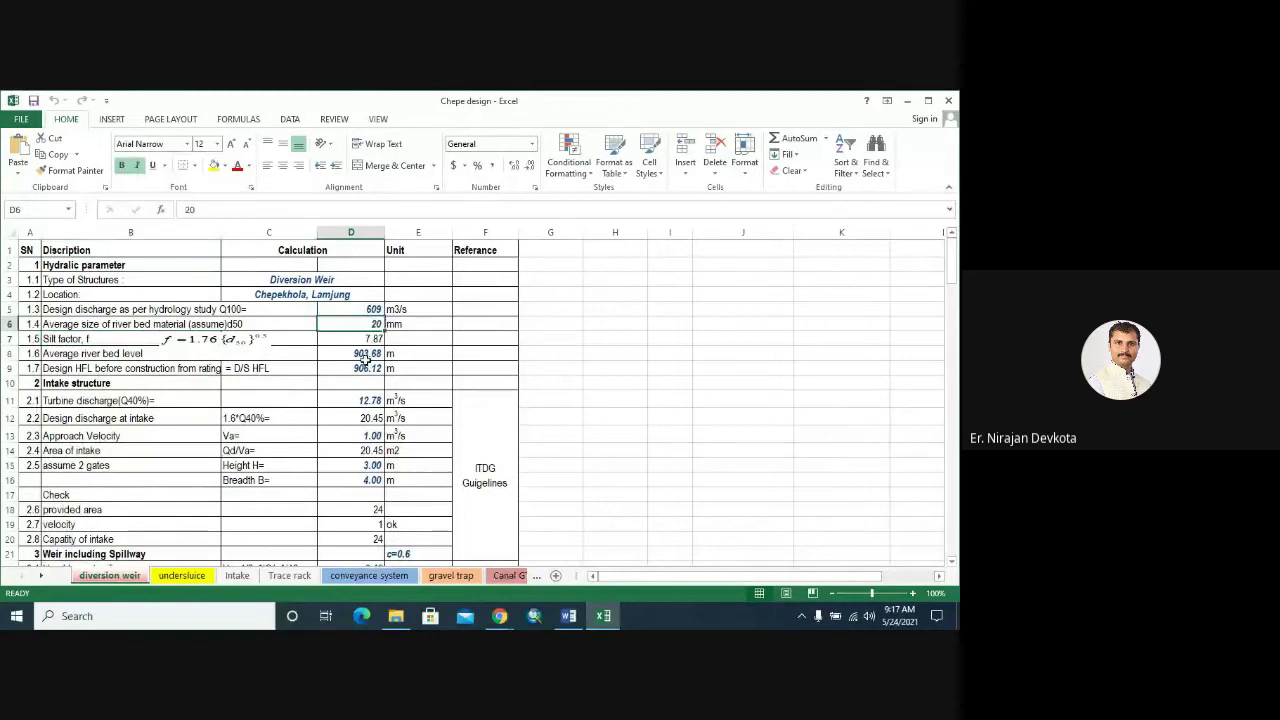
pyautogui.moveTo(364, 352); pyautogui.dragTo(365, 368)
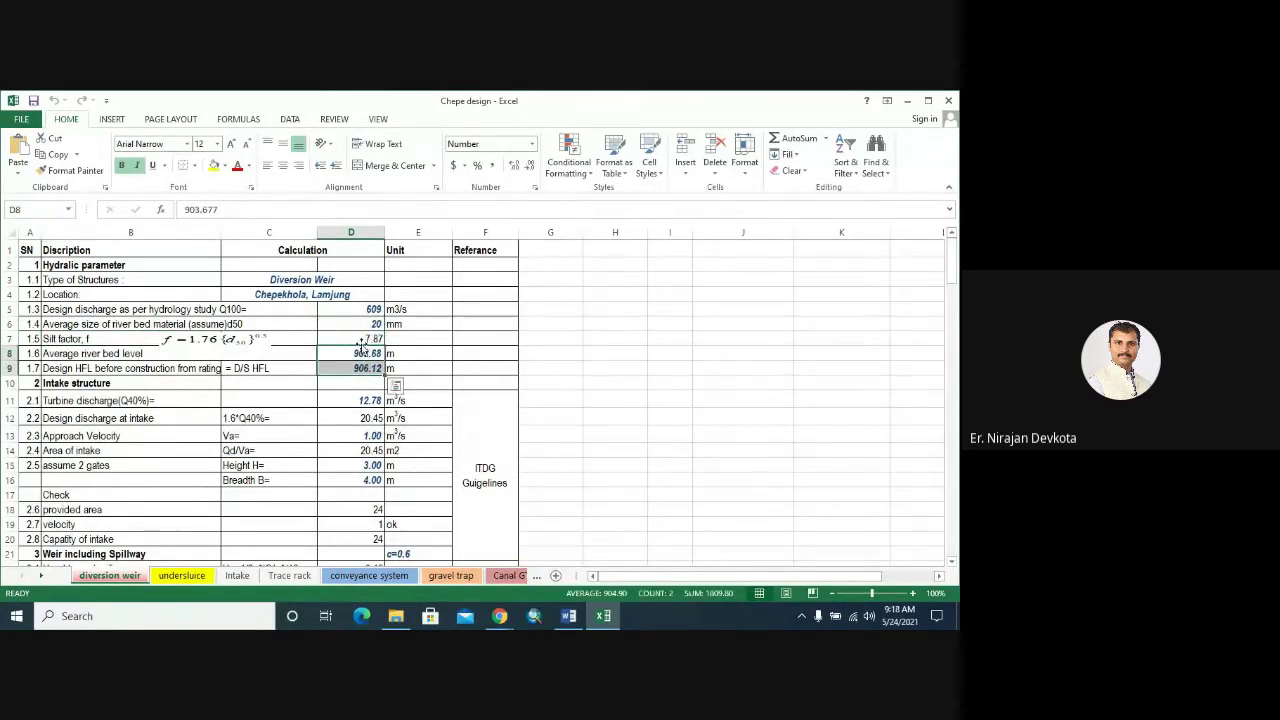
pyautogui.click(367, 338)
pyautogui.click(360, 418)
# - Inspect the intake velocity value in D19 and its IF check formula in E19
pyautogui.scroll(-4, 359, 490)
pyautogui.click(376, 339)
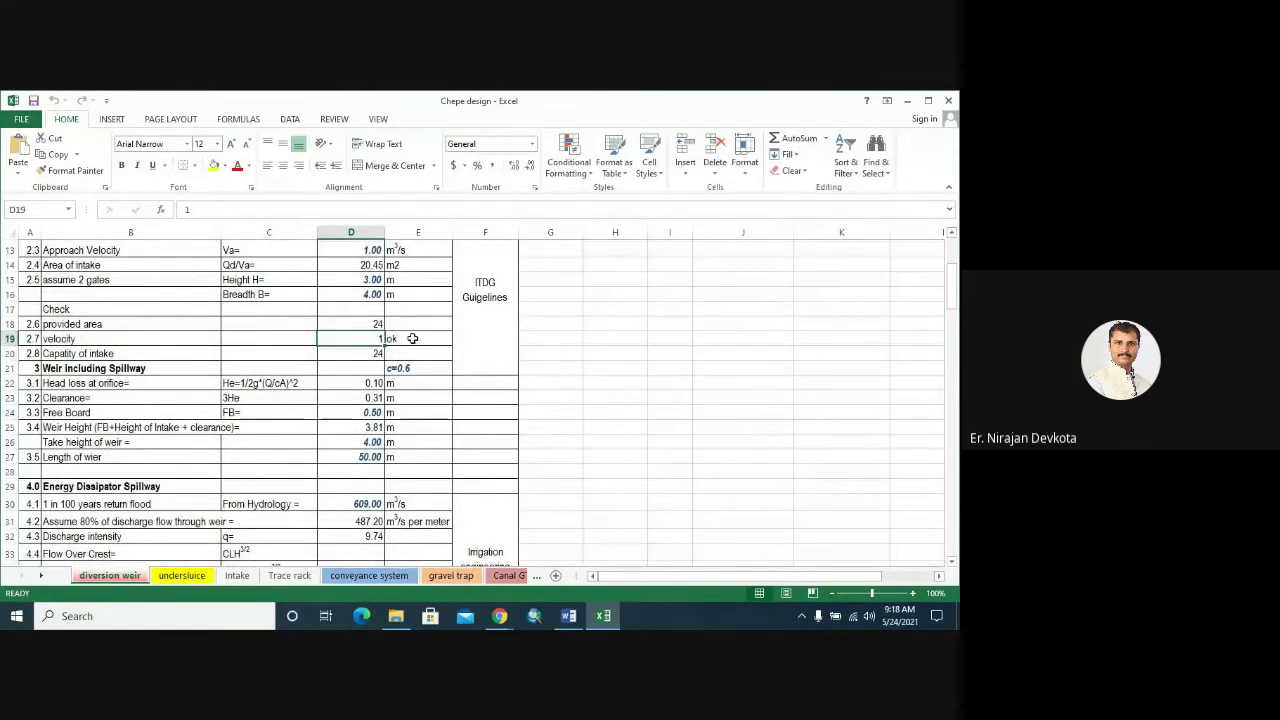
pyautogui.click(411, 338)
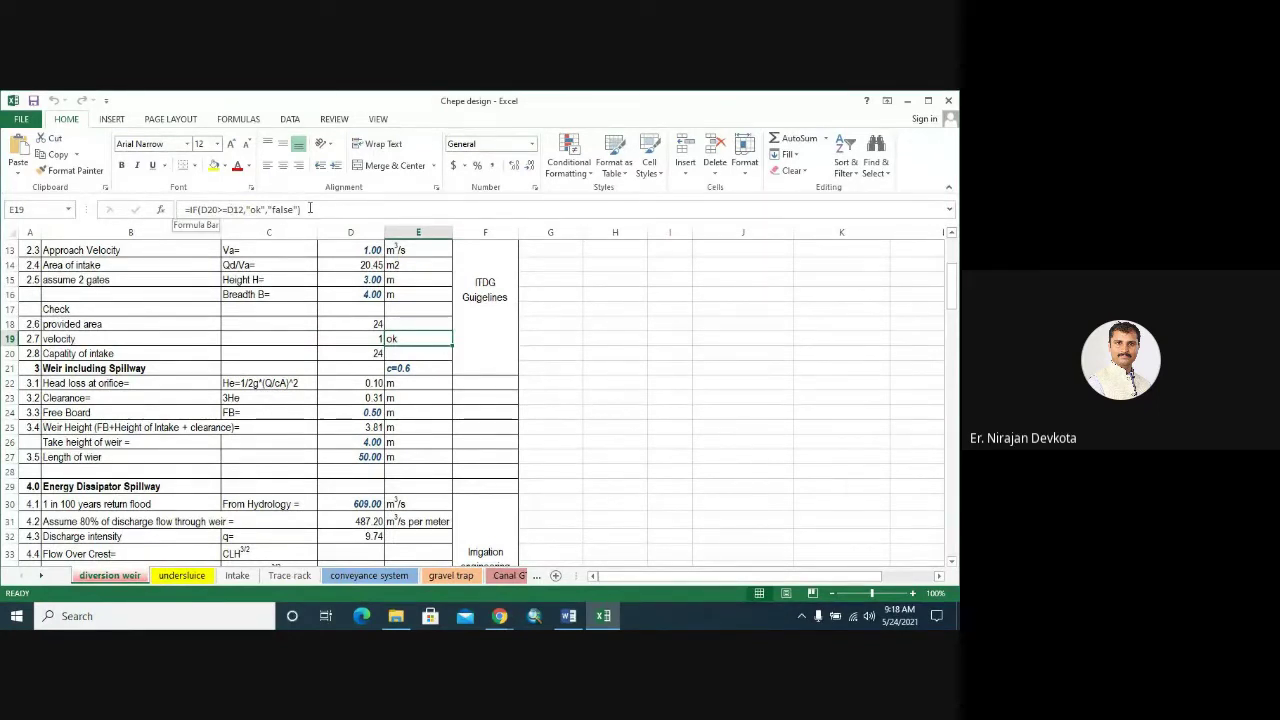
# - Review the energy dissipator spillway calculations, from the head over the crest in row 36 to the critical depth check in E42
pyautogui.scroll(-3, 353, 420)
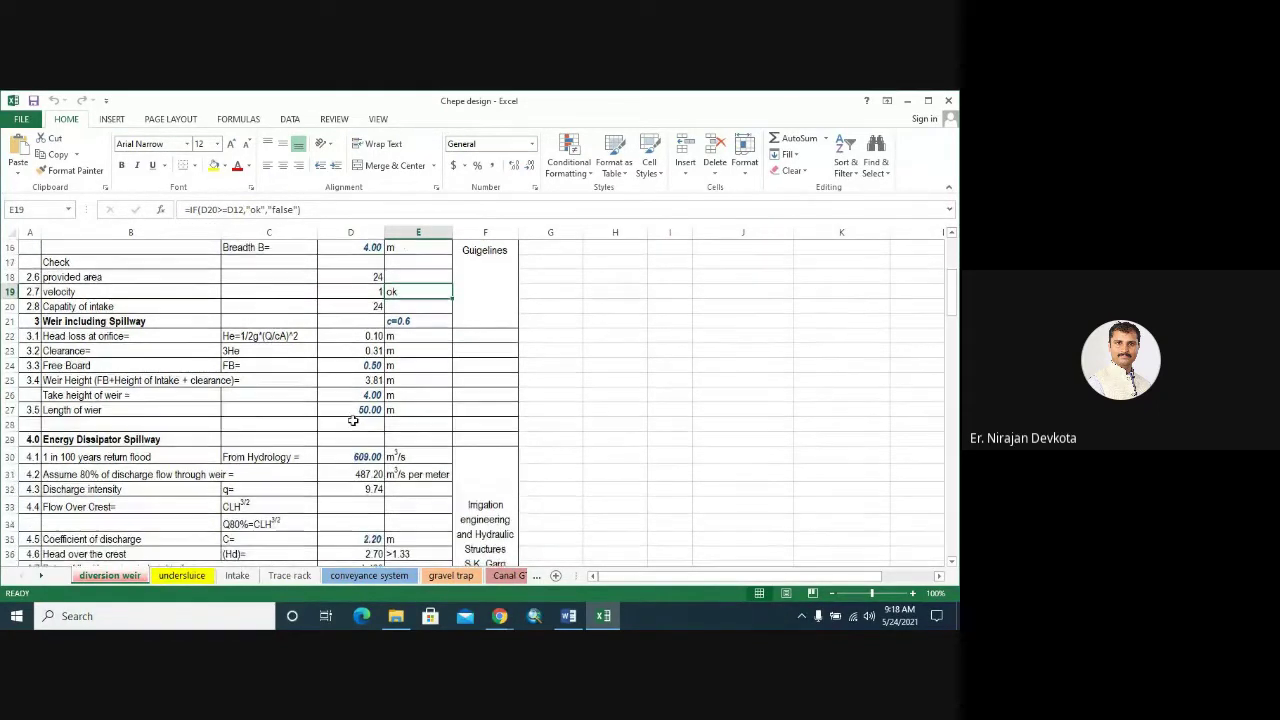
pyautogui.click(400, 465)
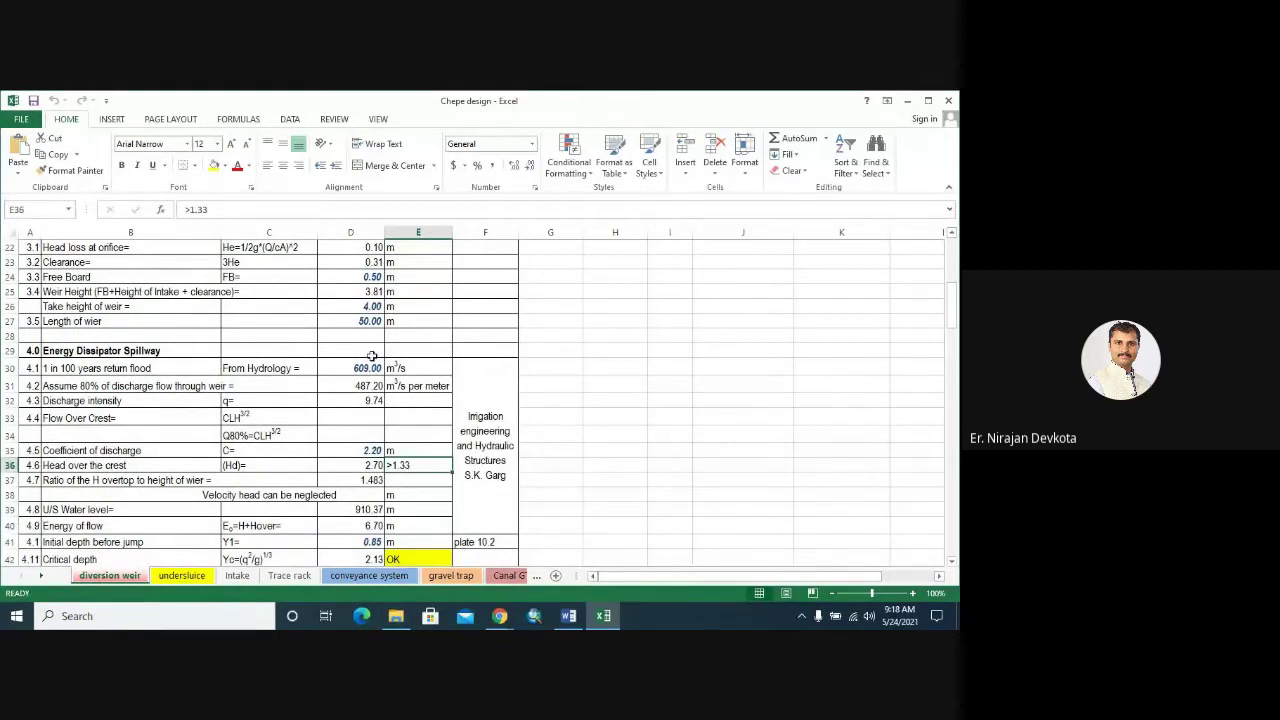
pyautogui.scroll(-2, 337, 403)
pyautogui.press('Down')
pyautogui.press('Down')
pyautogui.press('Down')
pyautogui.press('Down')
pyautogui.press('Down')
pyautogui.press('Down')
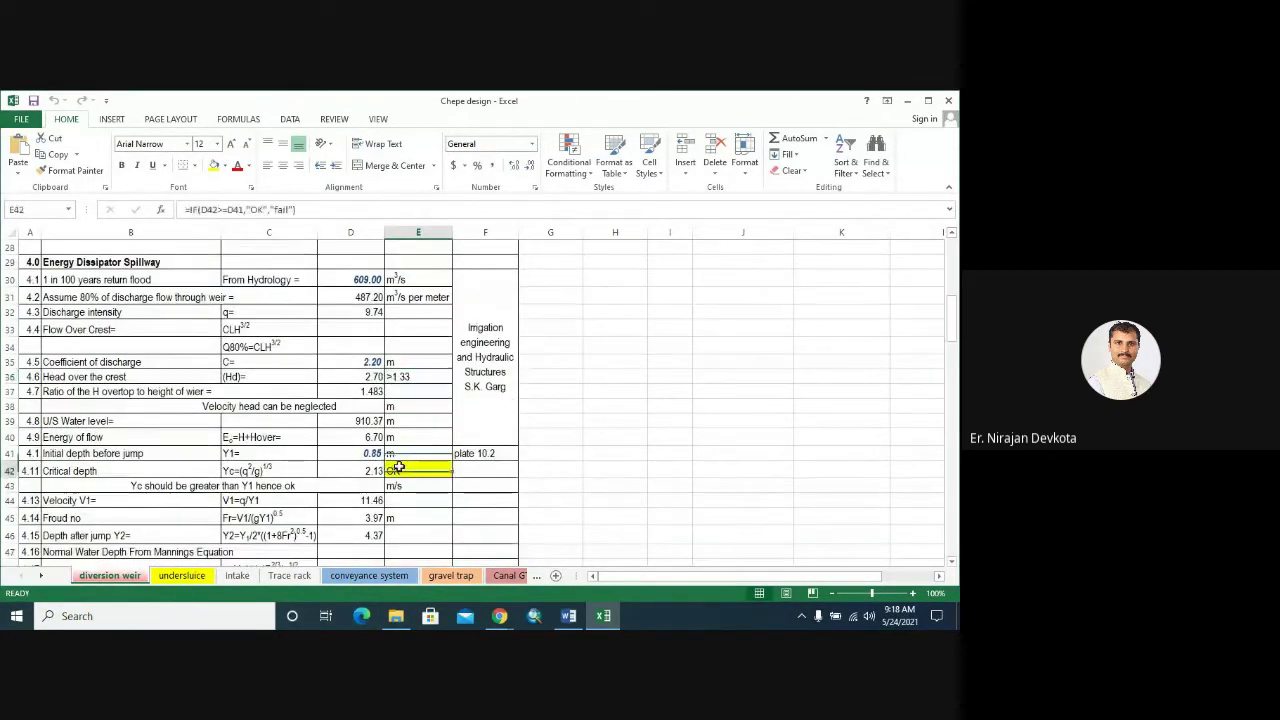
# - Inspect the velocity V1 and Froude number formulas in C44 and C45
pyautogui.scroll(-3, 342, 394)
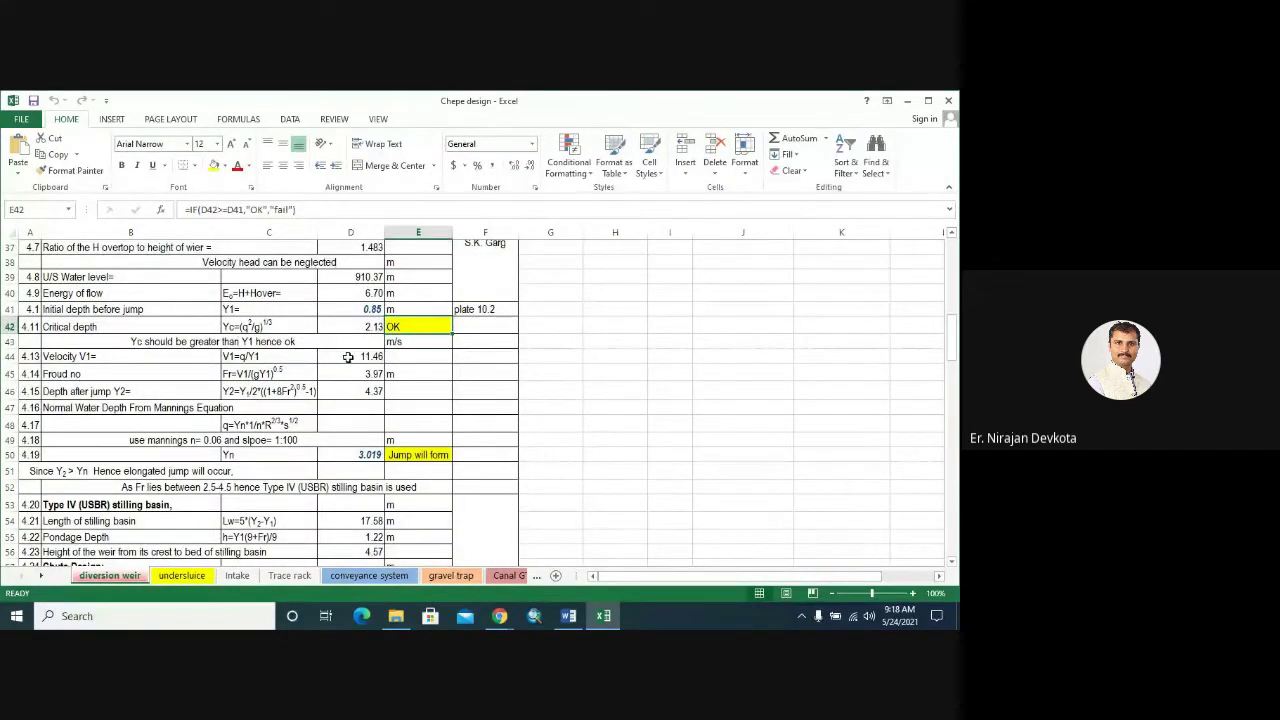
pyautogui.click(281, 356)
pyautogui.click(286, 372)
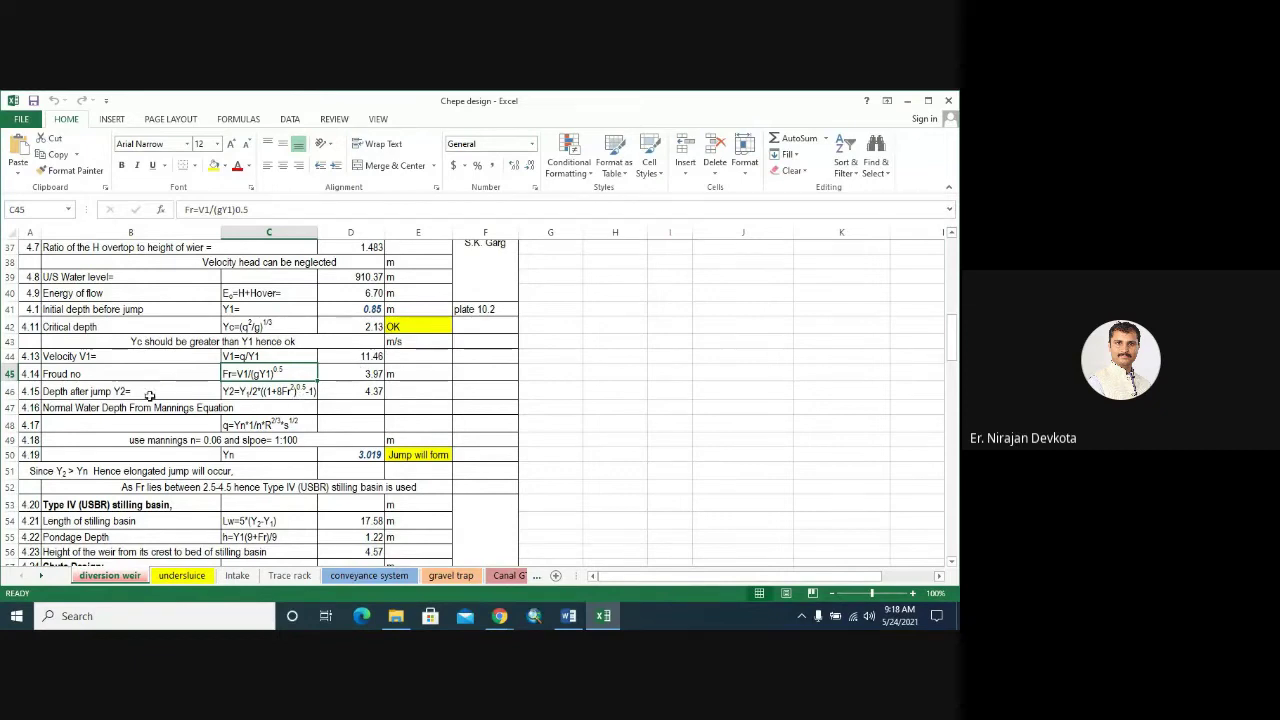
# - Enlarge the diversion weir sheet to 130% and review the chute, weir profile and cross-sectional length calculations
pyautogui.scroll(2, 148, 395)
pyautogui.moveTo(689, 575); pyautogui.dragTo(591, 587)
pyautogui.scroll(-6, 225, 446)
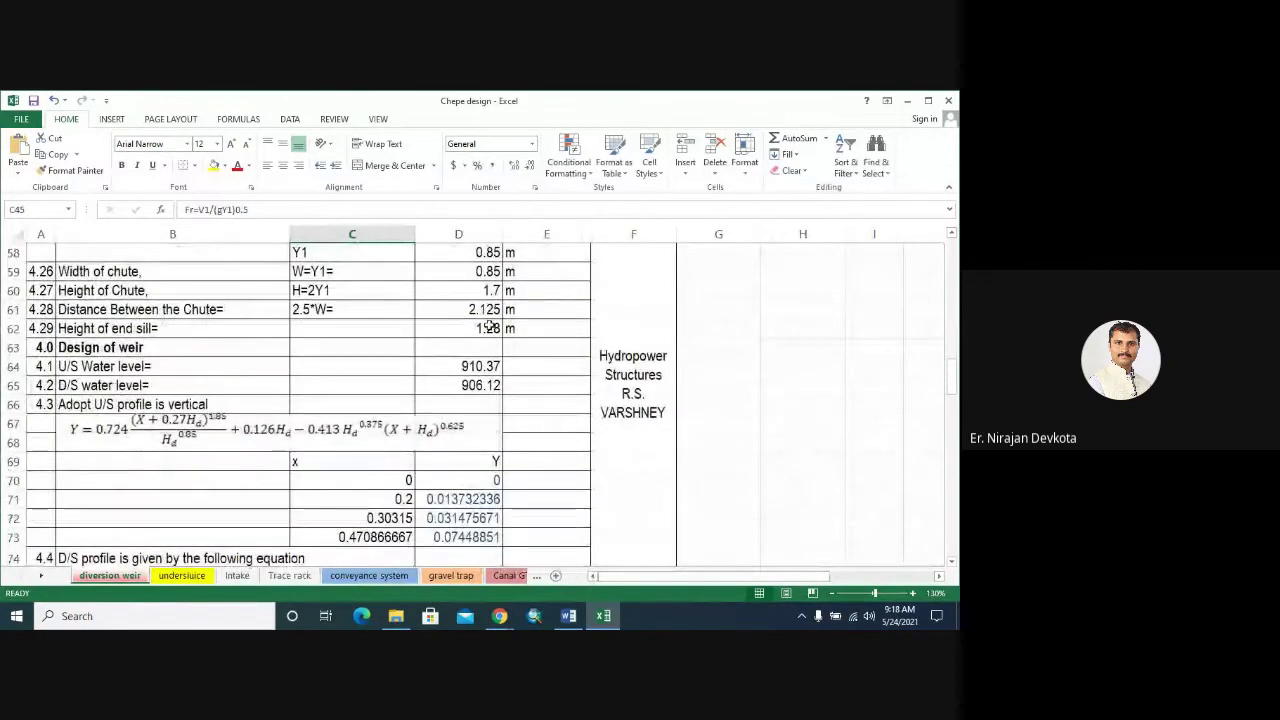
pyautogui.scroll(-6, 414, 414)
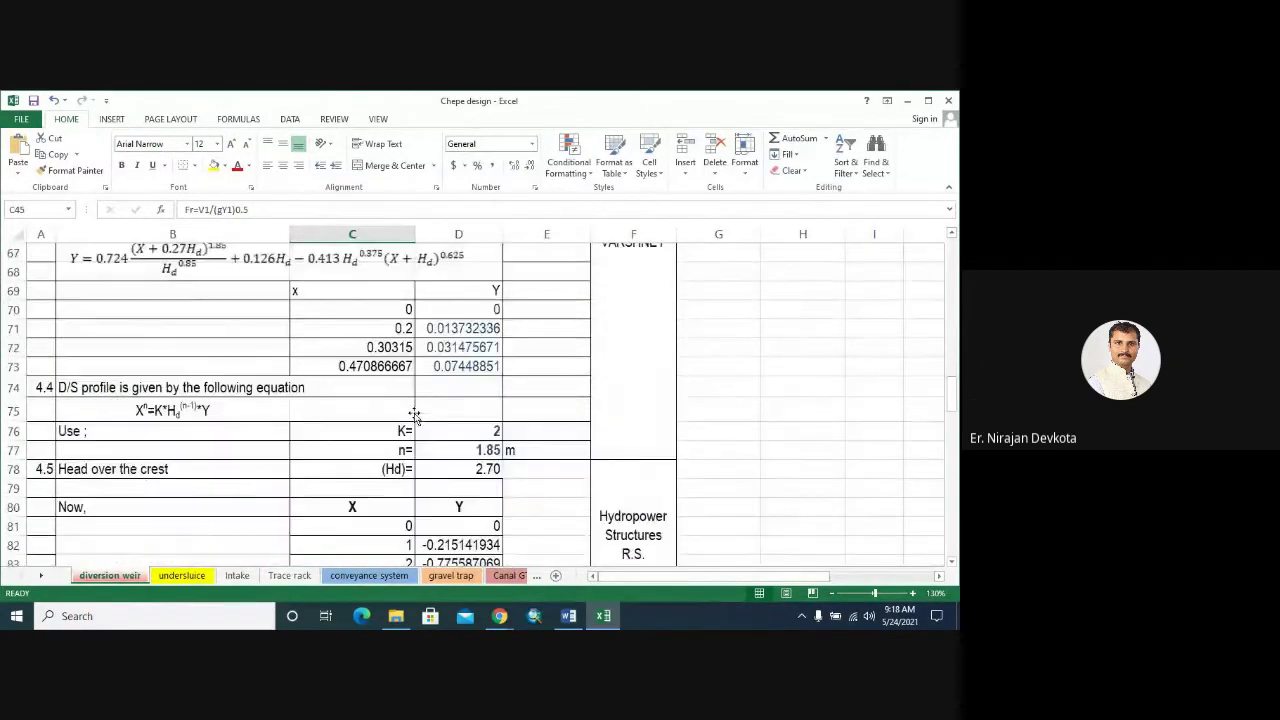
pyautogui.scroll(-2, 385, 466)
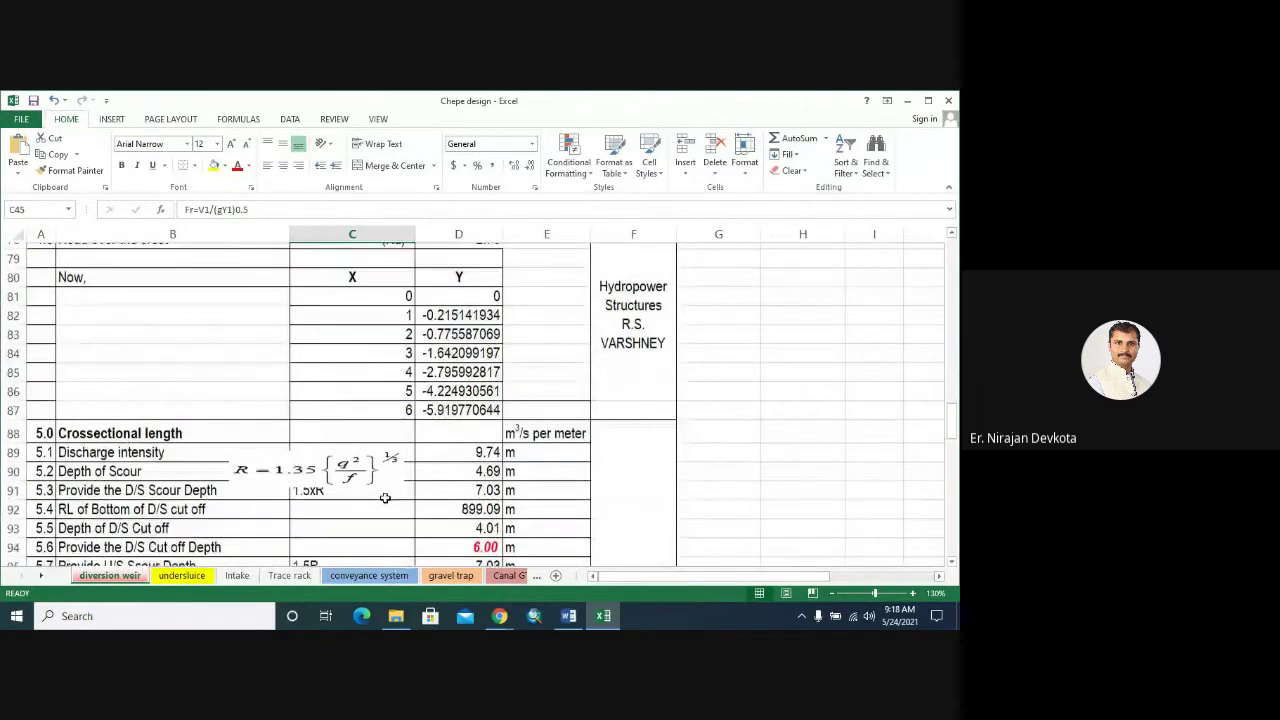
# - Display the undersluice sheet enlarged to 120% to review the undersluice design
pyautogui.click(190, 577)
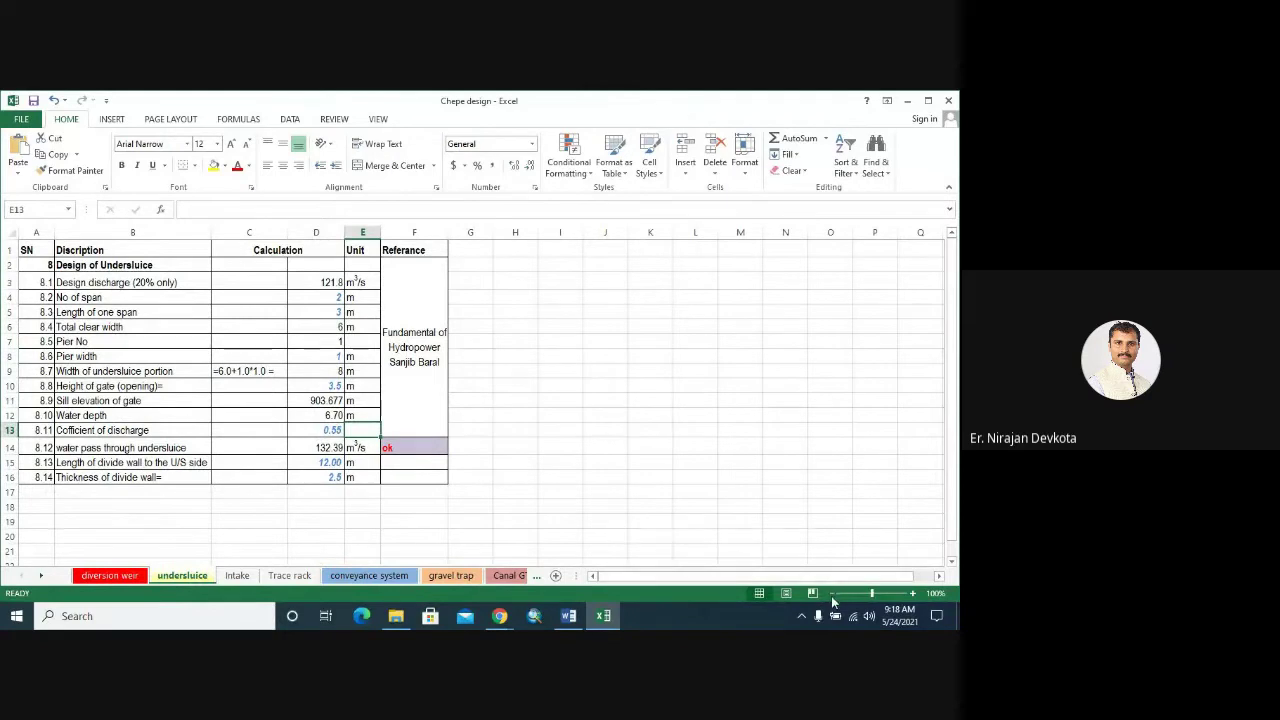
pyautogui.click(912, 593)
pyautogui.click(912, 593)
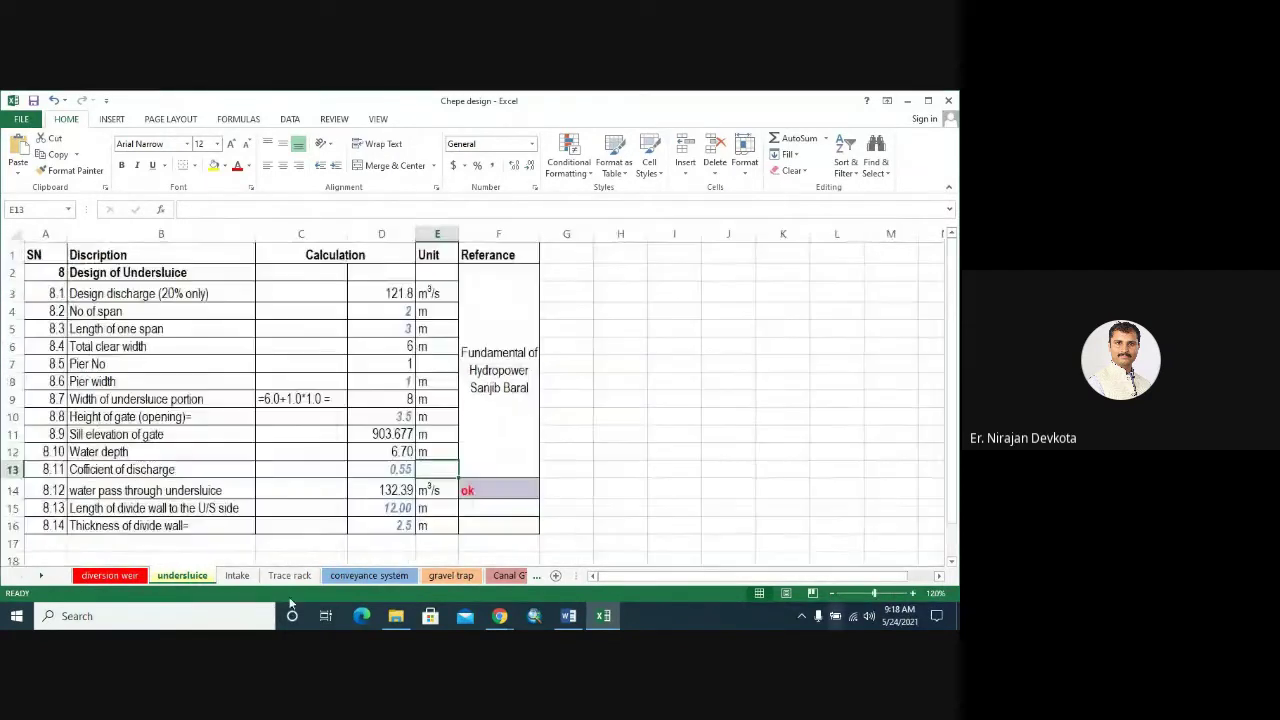
pyautogui.click(110, 576)
pyautogui.click(182, 576)
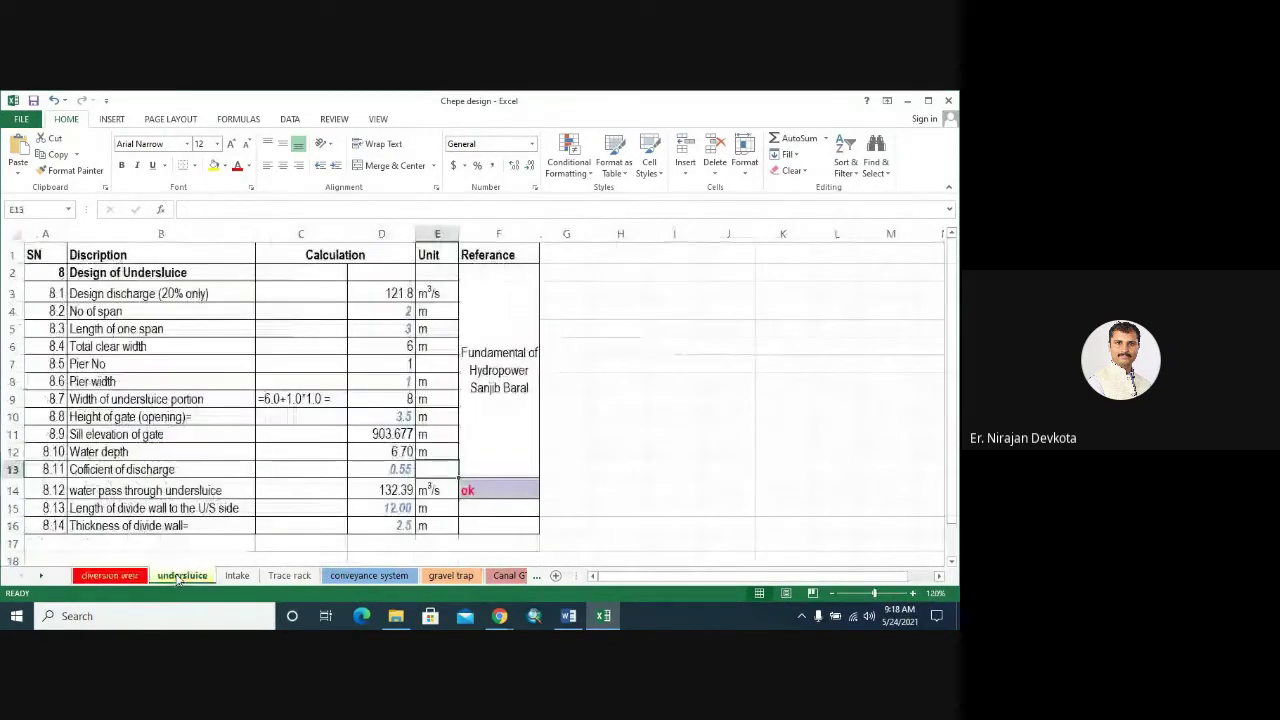
# - On the Intake sheet, examine the calculation values in D3:D20 and the turbine discharge formula in D3
pyautogui.click(237, 576)
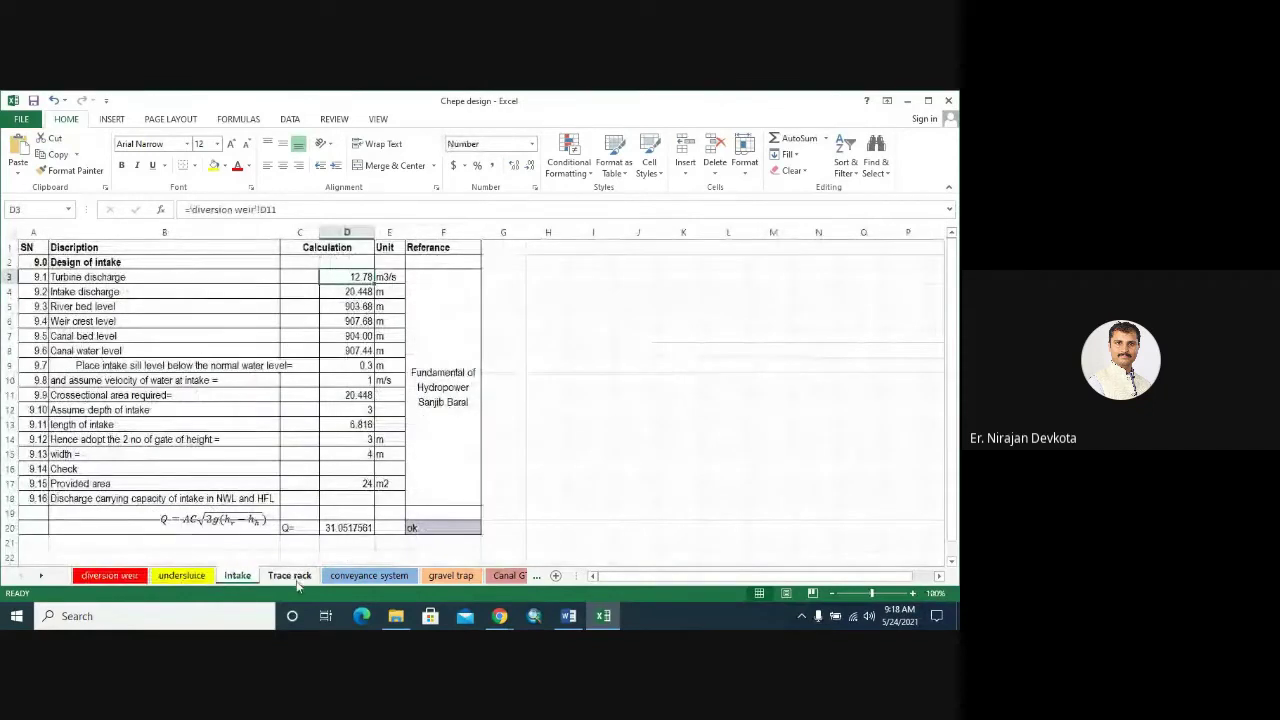
pyautogui.moveTo(345, 277); pyautogui.dragTo(330, 530)
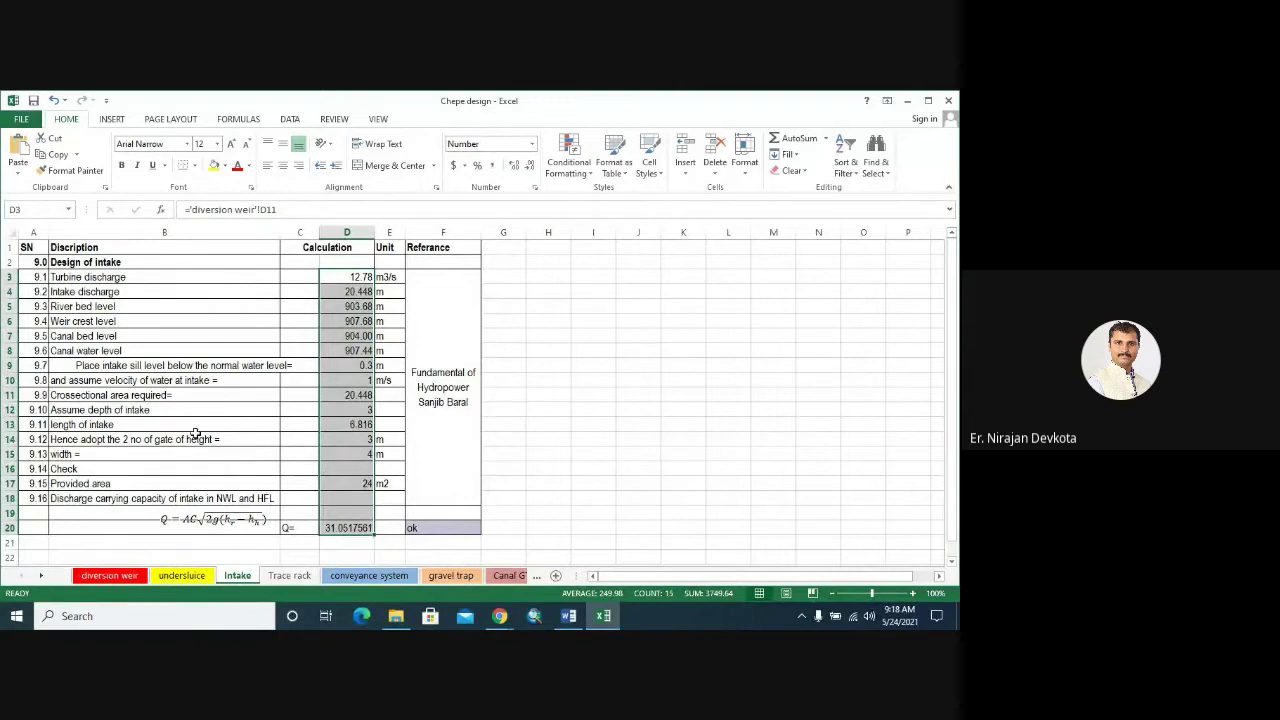
pyautogui.click(324, 280)
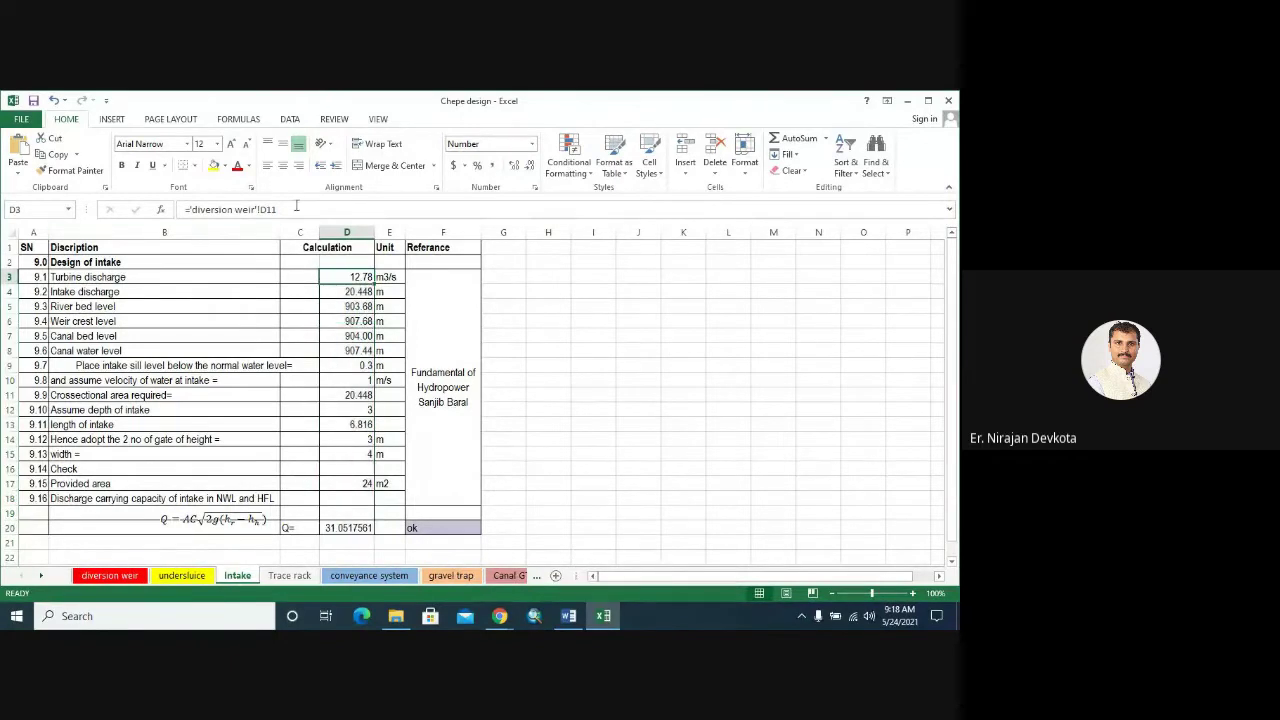
# - Trace the turbine discharge to its source cell D11 on the diversion weir sheet and return to the Intake sheet
pyautogui.click(110, 575)
pyautogui.scroll(15, 370, 400)
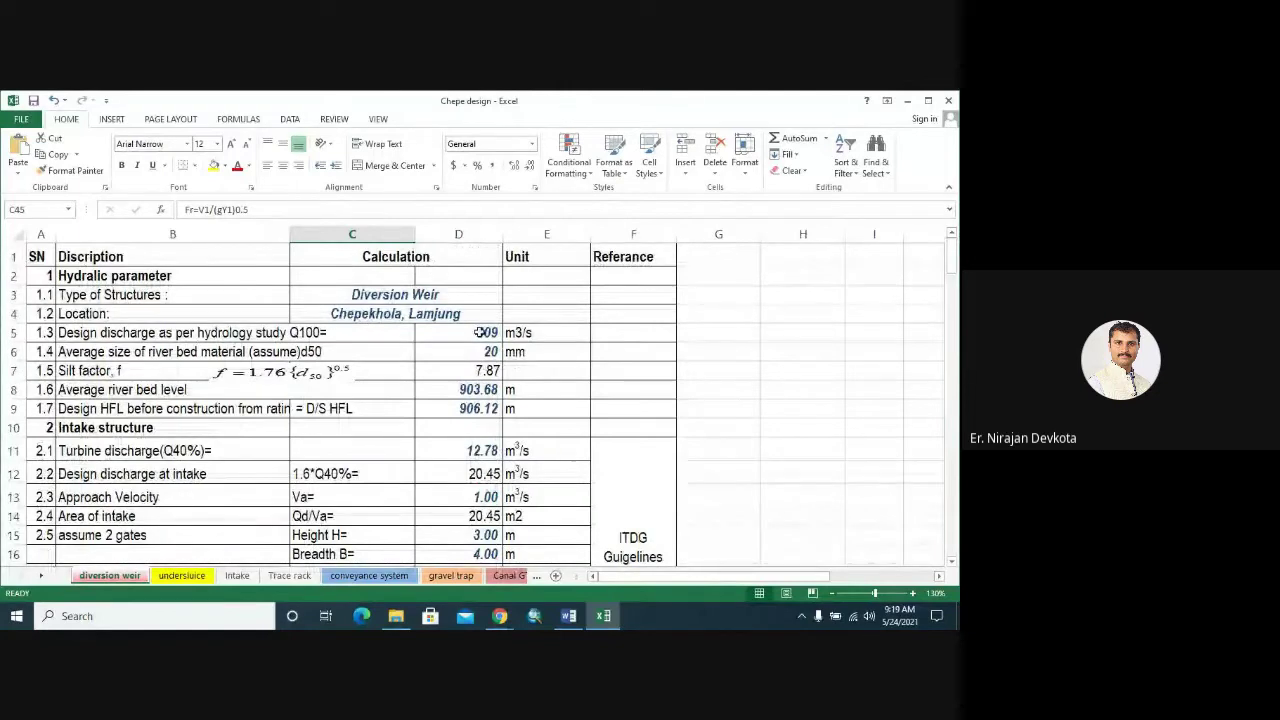
pyautogui.click(461, 447)
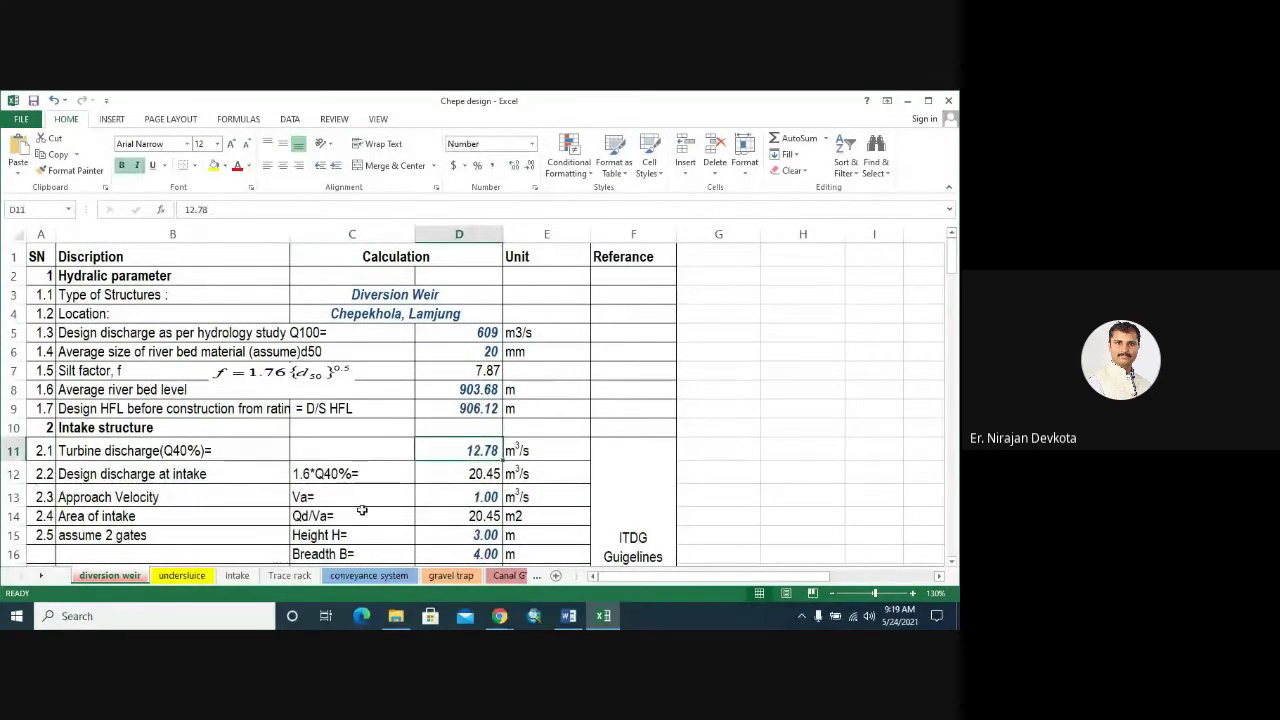
pyautogui.click(240, 576)
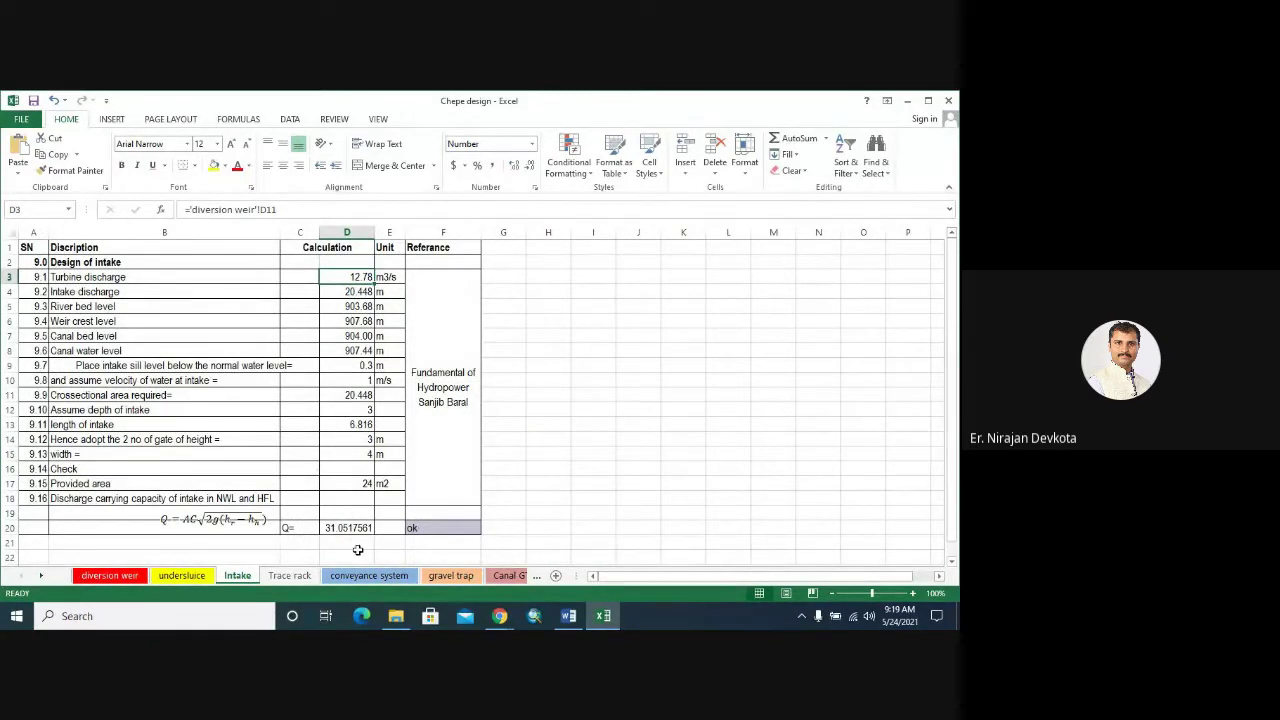
# - Inspect the intake's discharge check in F20, capacity formula in D20 and gate dimensions in D14:D15
pyautogui.click(427, 527)
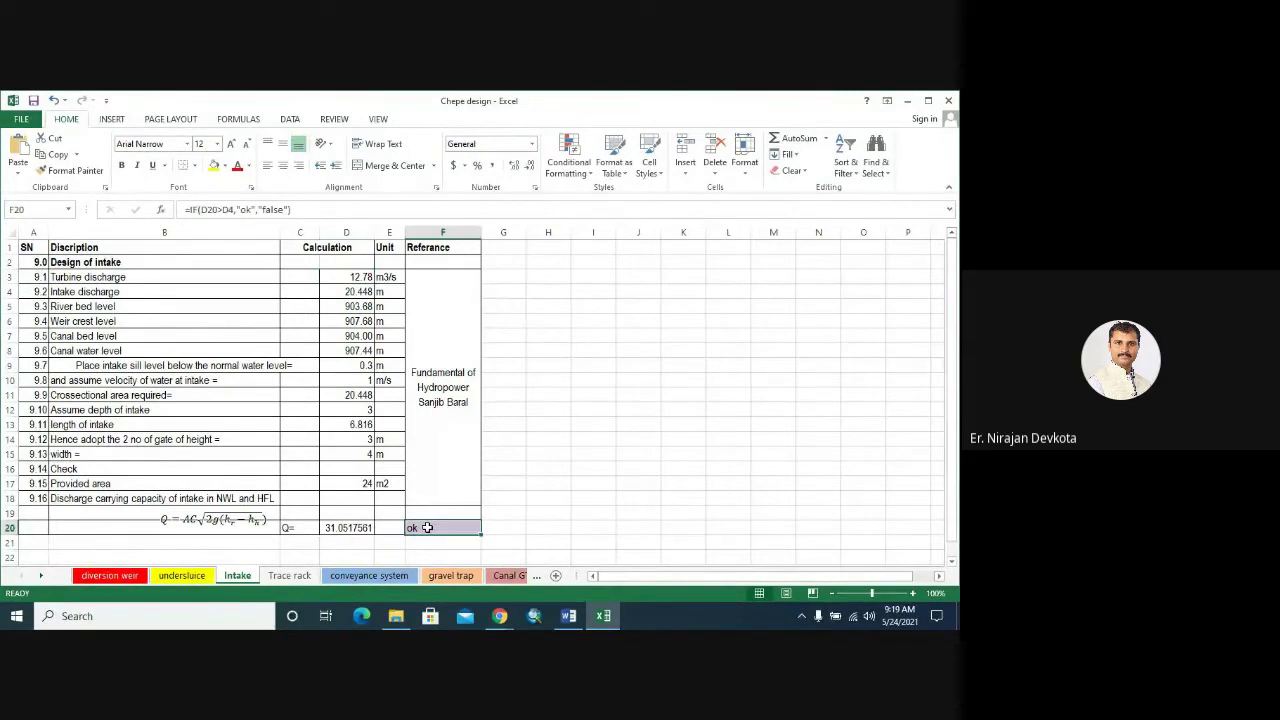
pyautogui.click(329, 524)
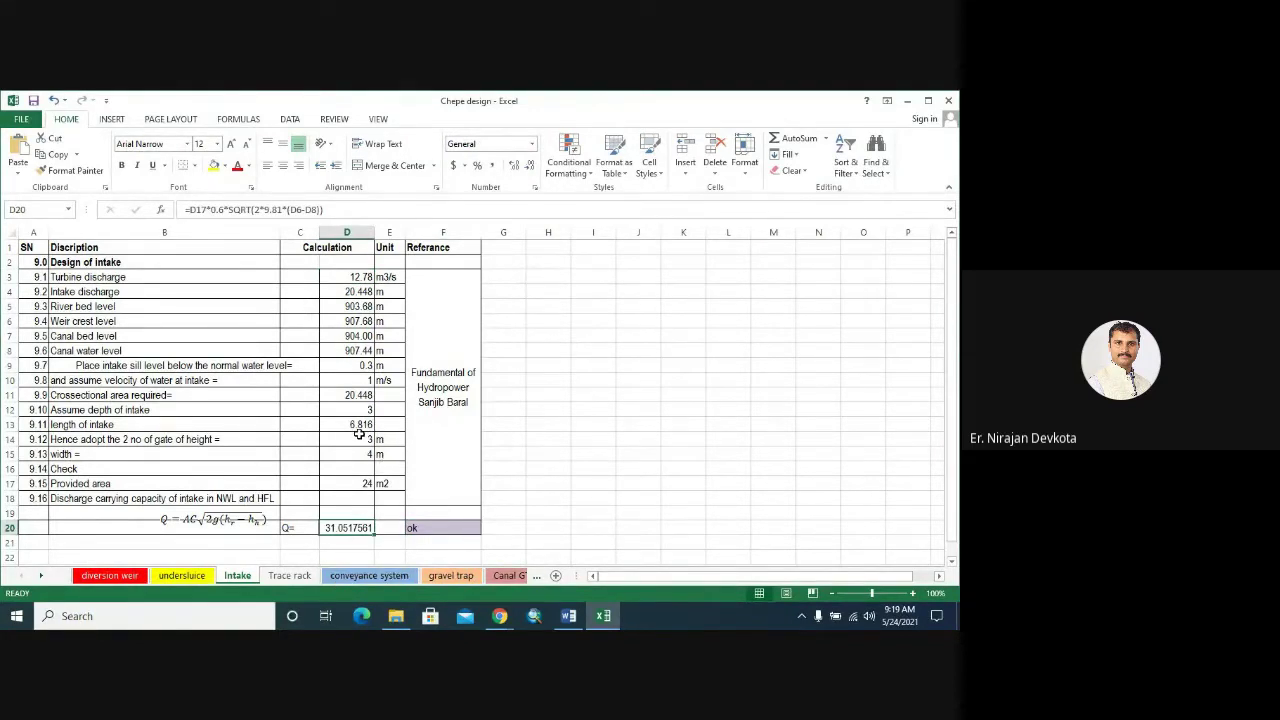
pyautogui.moveTo(359, 436); pyautogui.dragTo(355, 455)
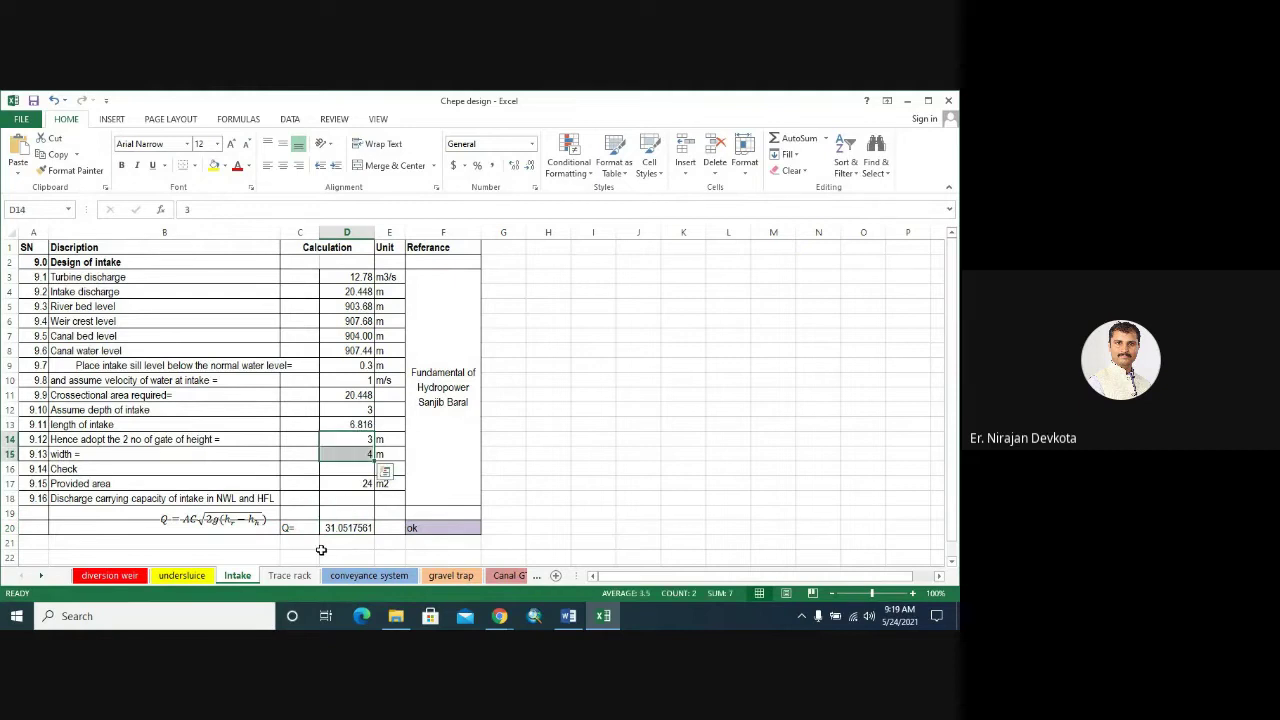
# - Browse the worksheets from Trace rack through conveyance system, gravel trap and Canal GT to SB to tunnel
pyautogui.click(290, 576)
pyautogui.click(369, 576)
pyautogui.click(451, 576)
pyautogui.click(508, 576)
pyautogui.click(510, 578)
pyautogui.click(510, 577)
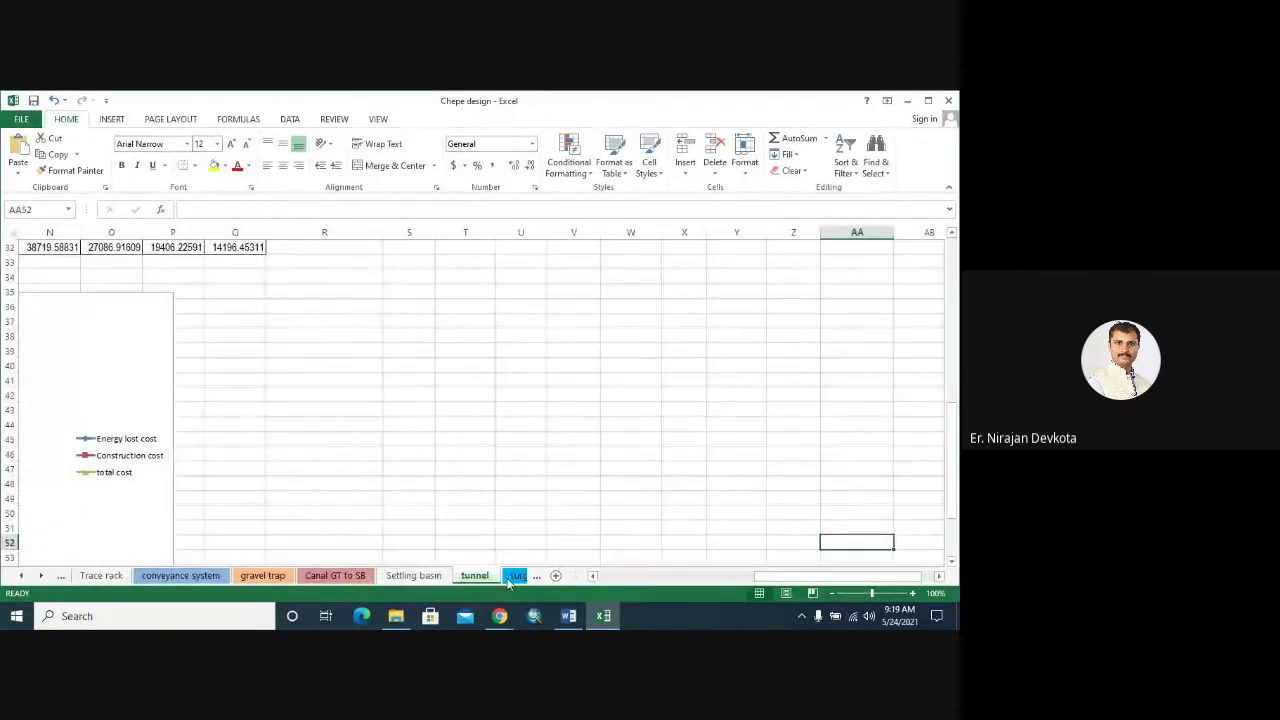
# - Review the Settling basin sheet's calculations down to sediment storage and inspect the outlet angle in D49
pyautogui.click(413, 576)
pyautogui.scroll(-10, 286, 485)
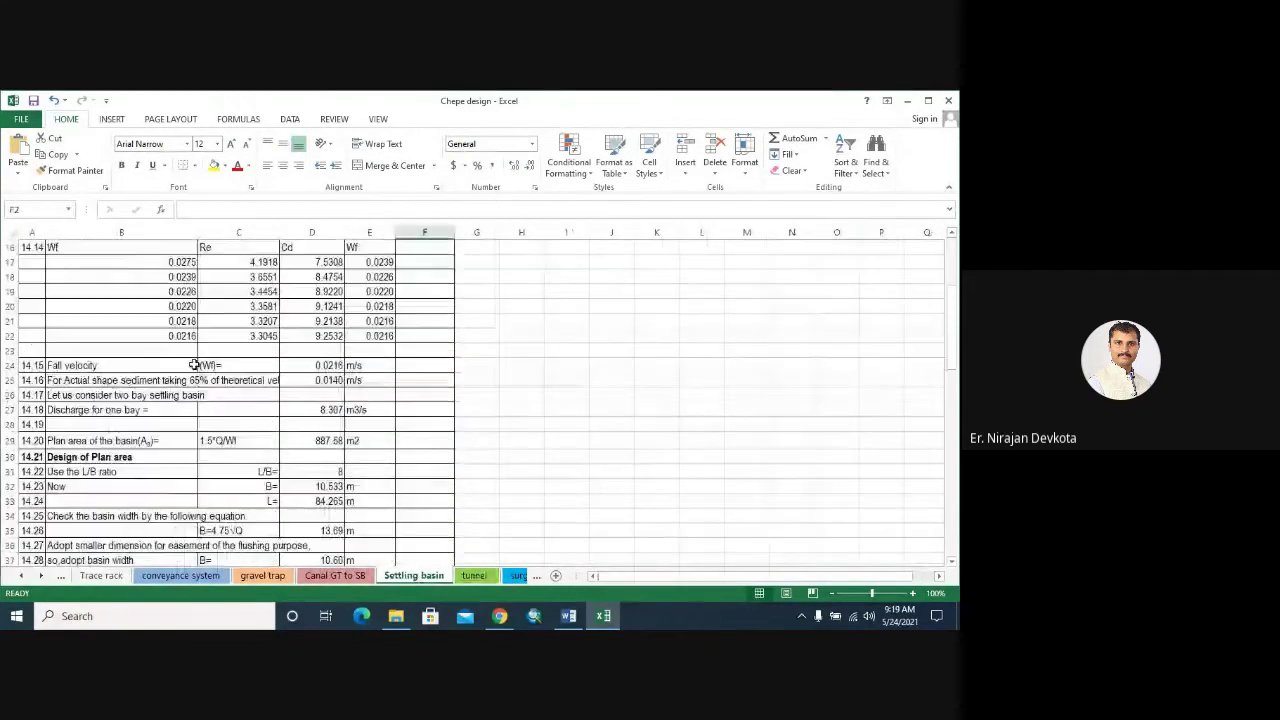
pyautogui.scroll(-4, 207, 495)
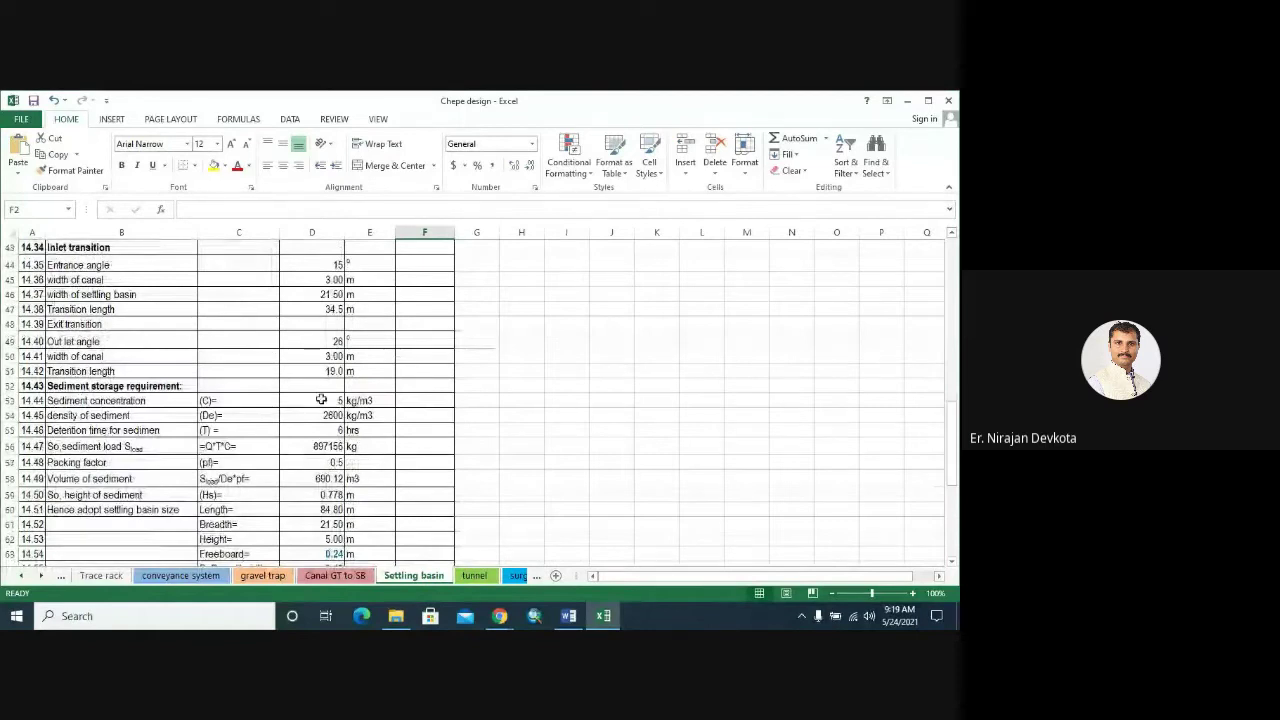
pyautogui.click(330, 340)
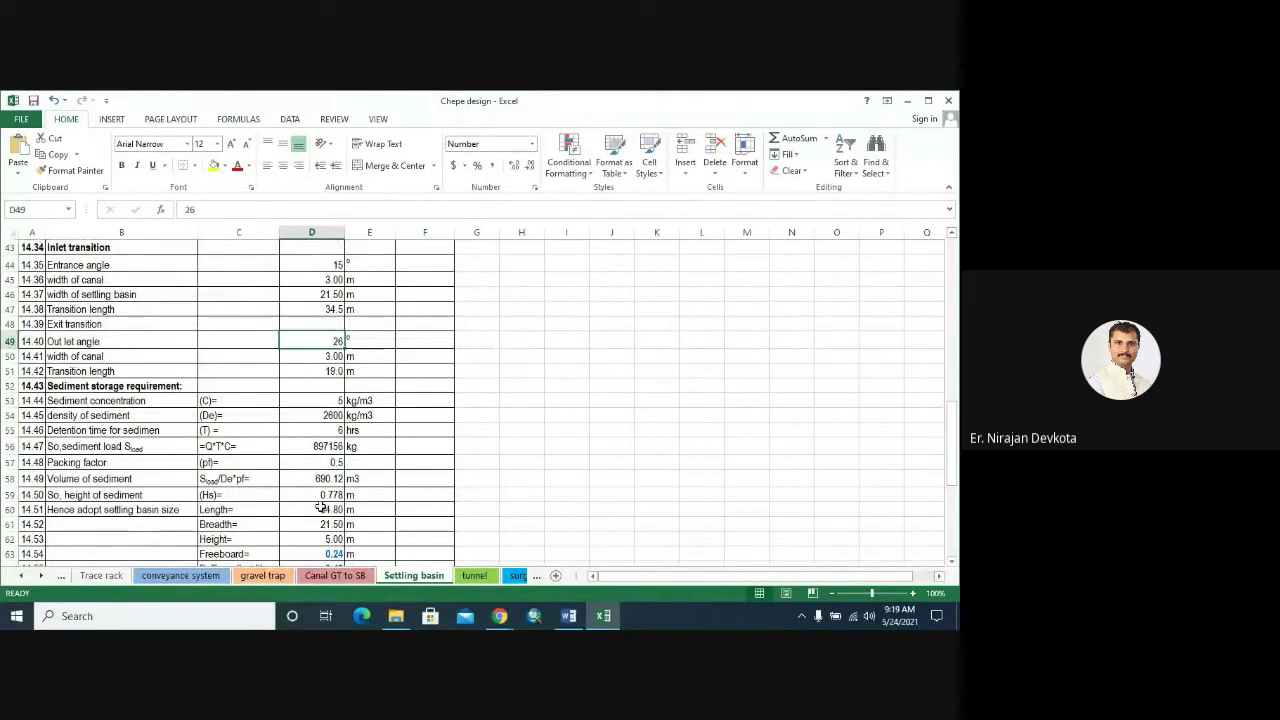
# - Highlight the outlet angle cell D49 on the Settling basin sheet with a yellow fill
pyautogui.click(225, 166)
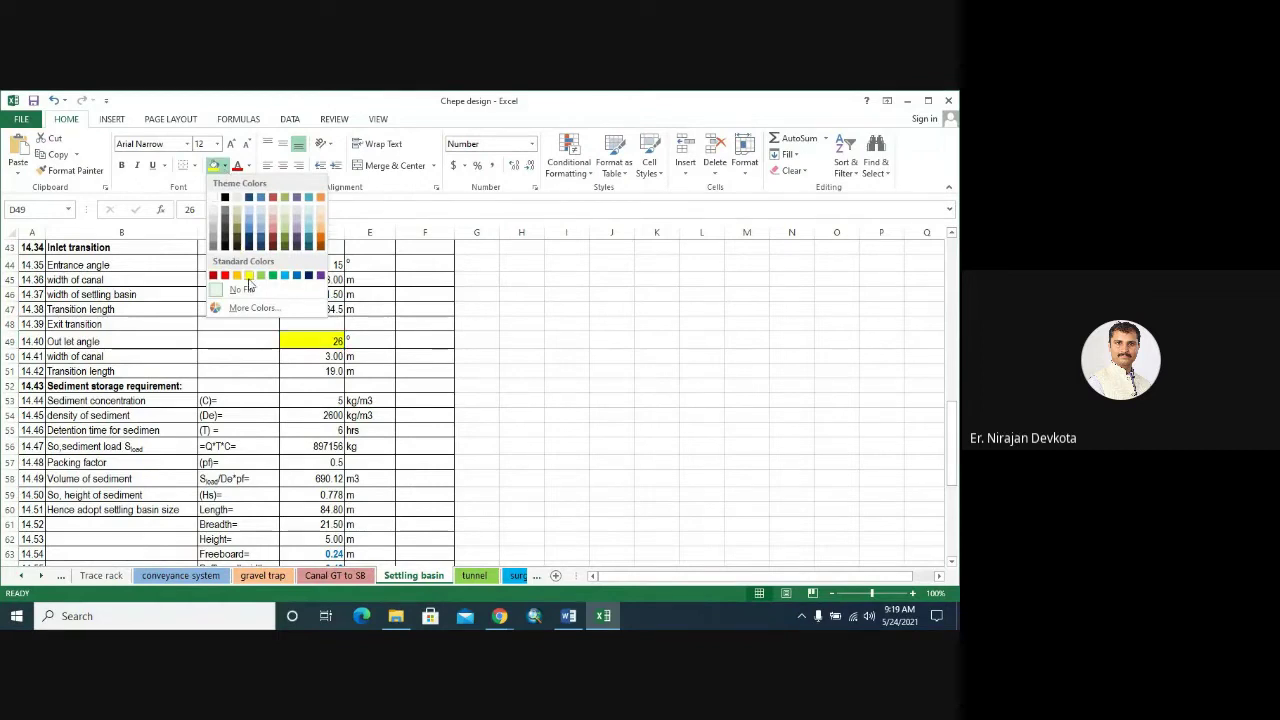
pyautogui.click(238, 275)
# - Inspect the freeboard and baffle wall width in D63:D64 and the flushing canal design on the Settling basin sheet
pyautogui.scroll(-5, 333, 418)
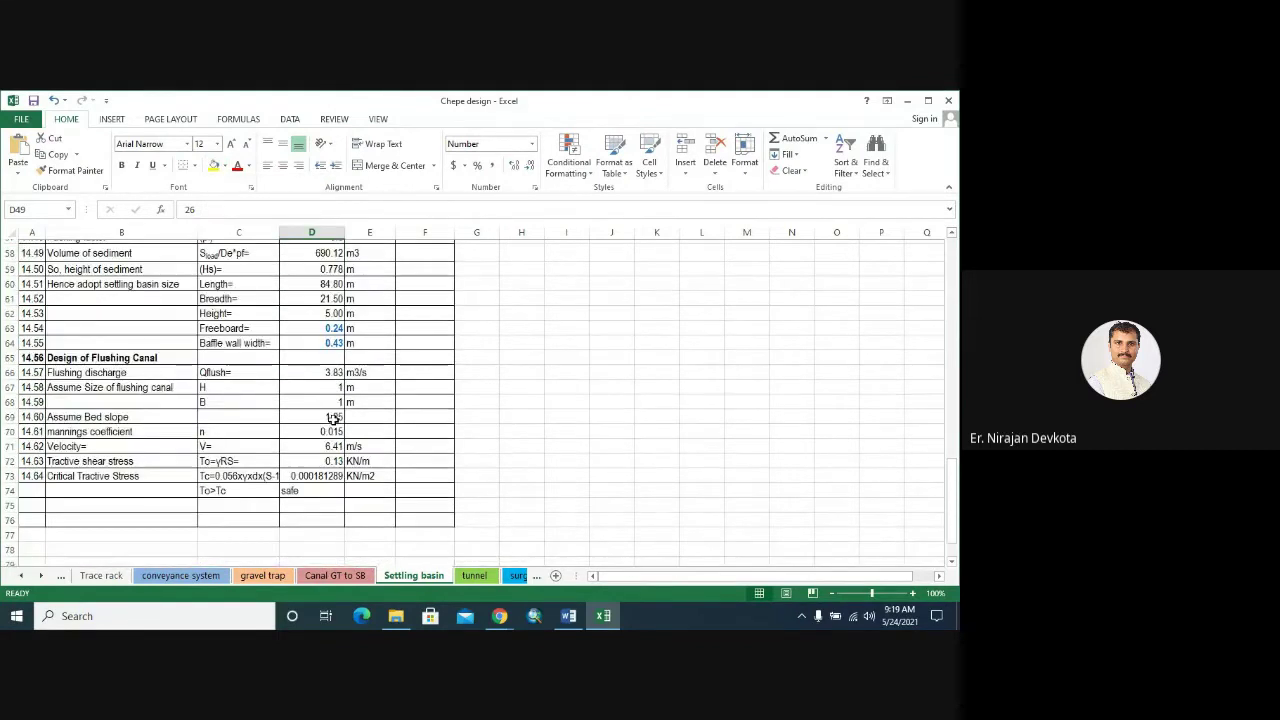
pyautogui.moveTo(322, 323); pyautogui.dragTo(322, 339)
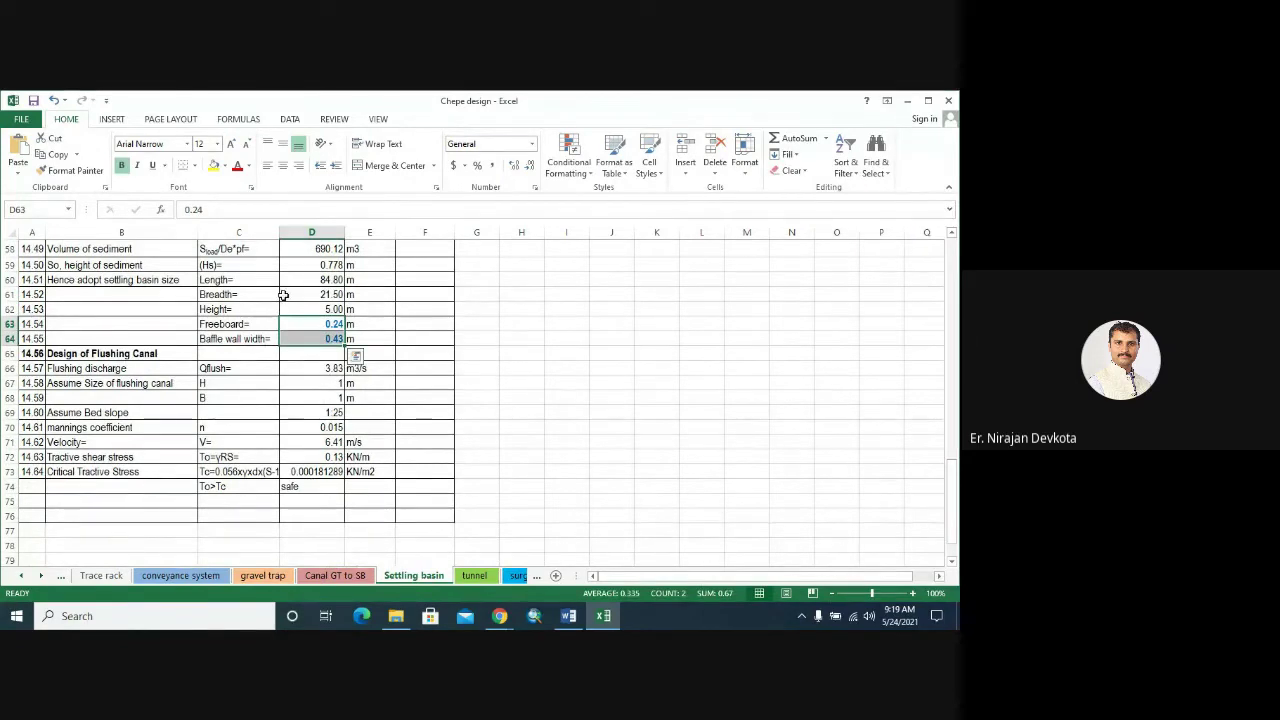
pyautogui.click(336, 382)
pyautogui.click(414, 382)
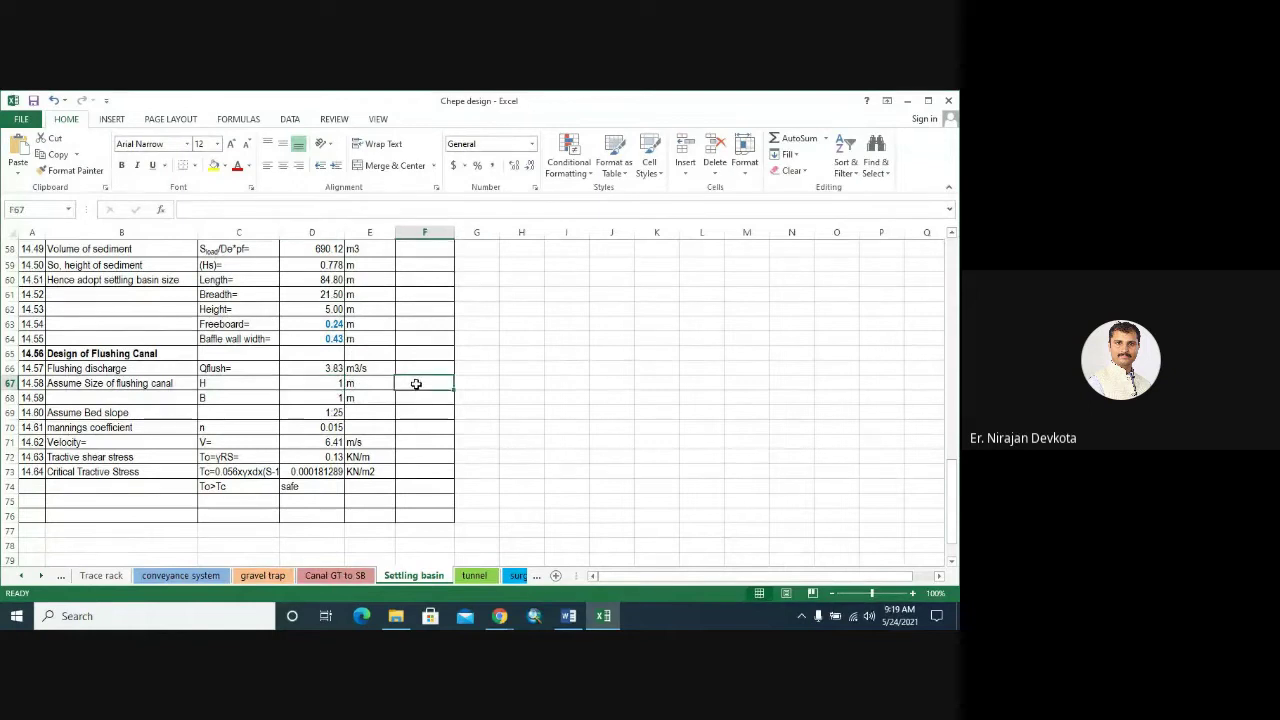
pyautogui.scroll(-1, 329, 528)
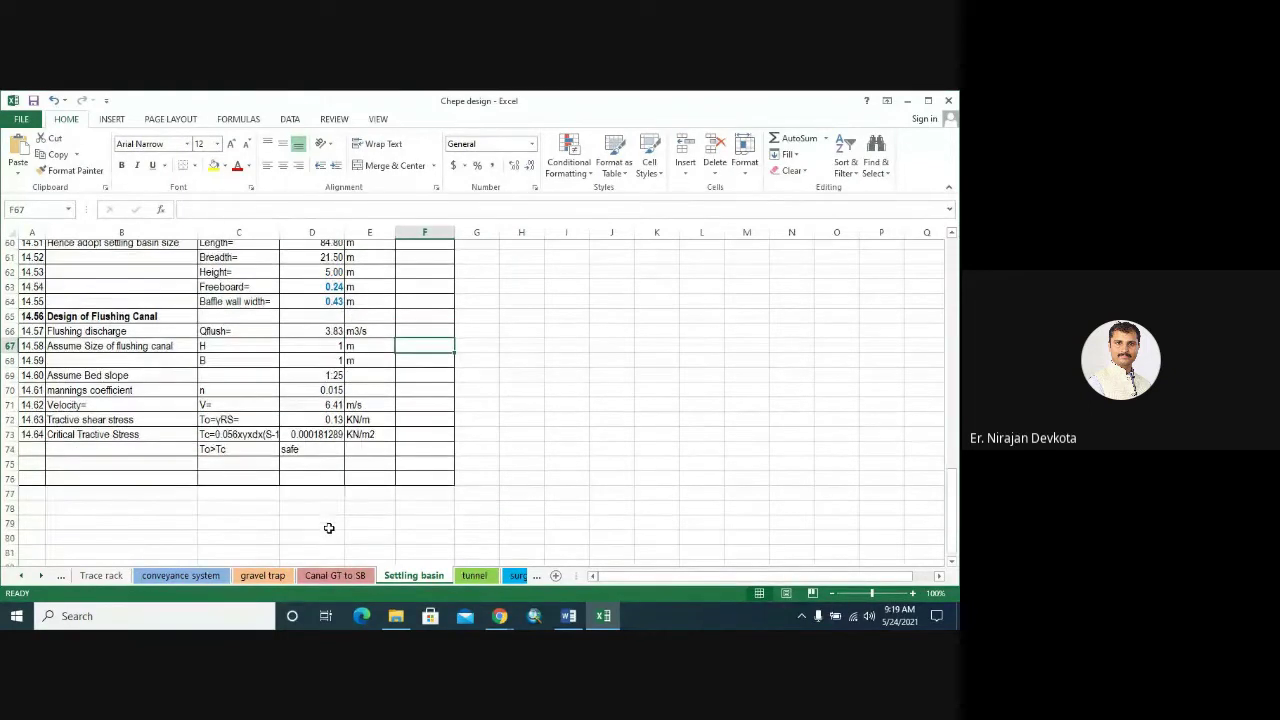
# - Switch to the tunnel sheet and inspect the monthly design flows in B15:B26
pyautogui.hotkey('ctrl', 'pagedown')
pyautogui.moveTo(762, 577); pyautogui.dragTo(610, 577)
pyautogui.scroll(-5, 398, 502)
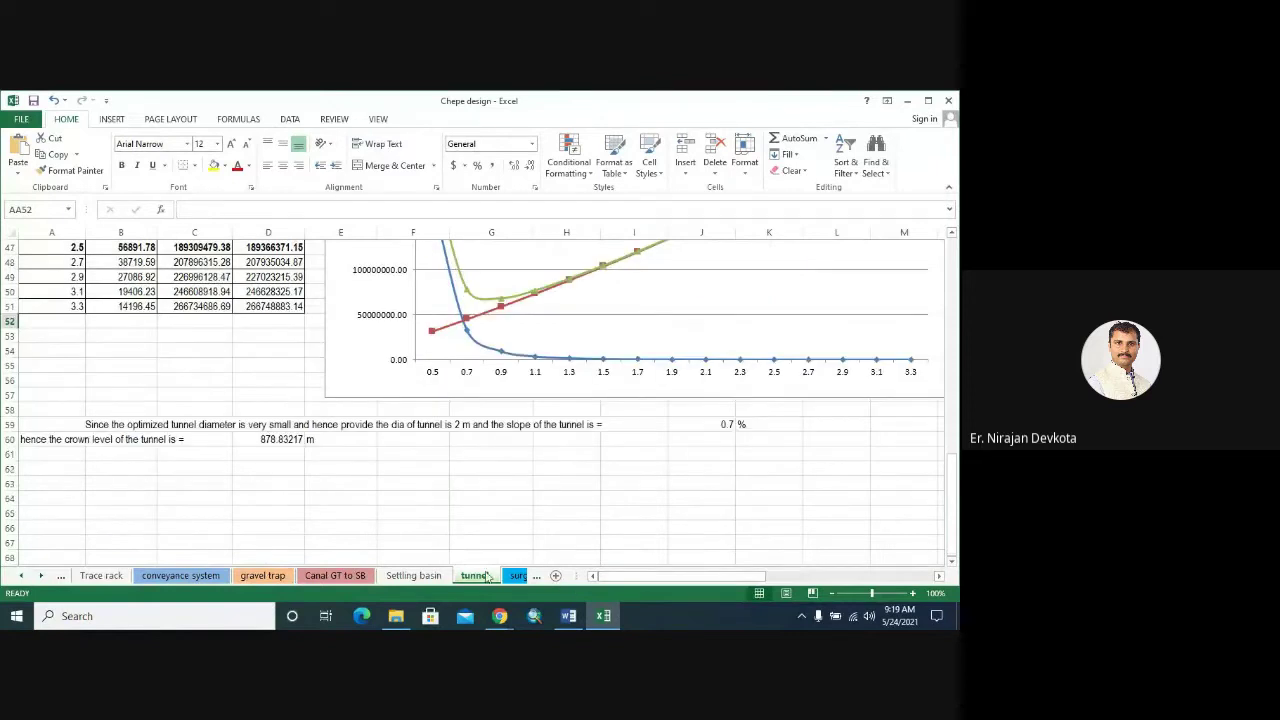
pyautogui.scroll(7, 160, 430)
pyautogui.scroll(6, 160, 430)
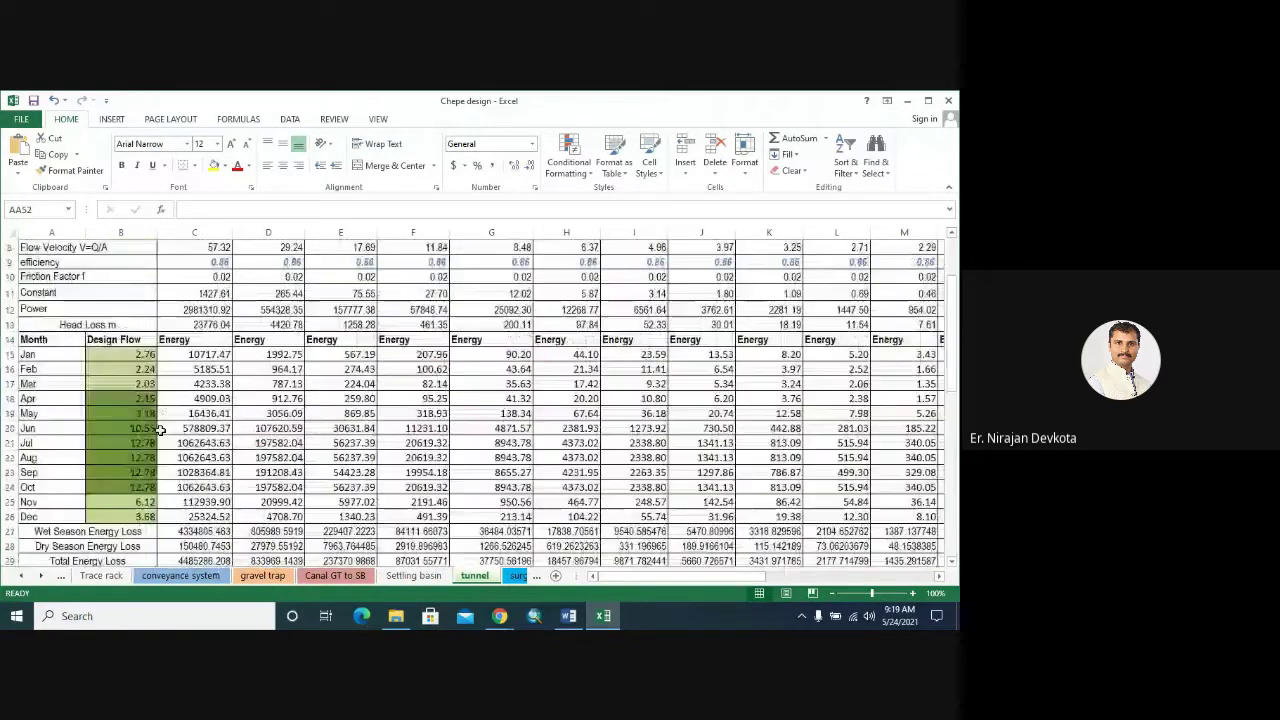
pyautogui.click(138, 355)
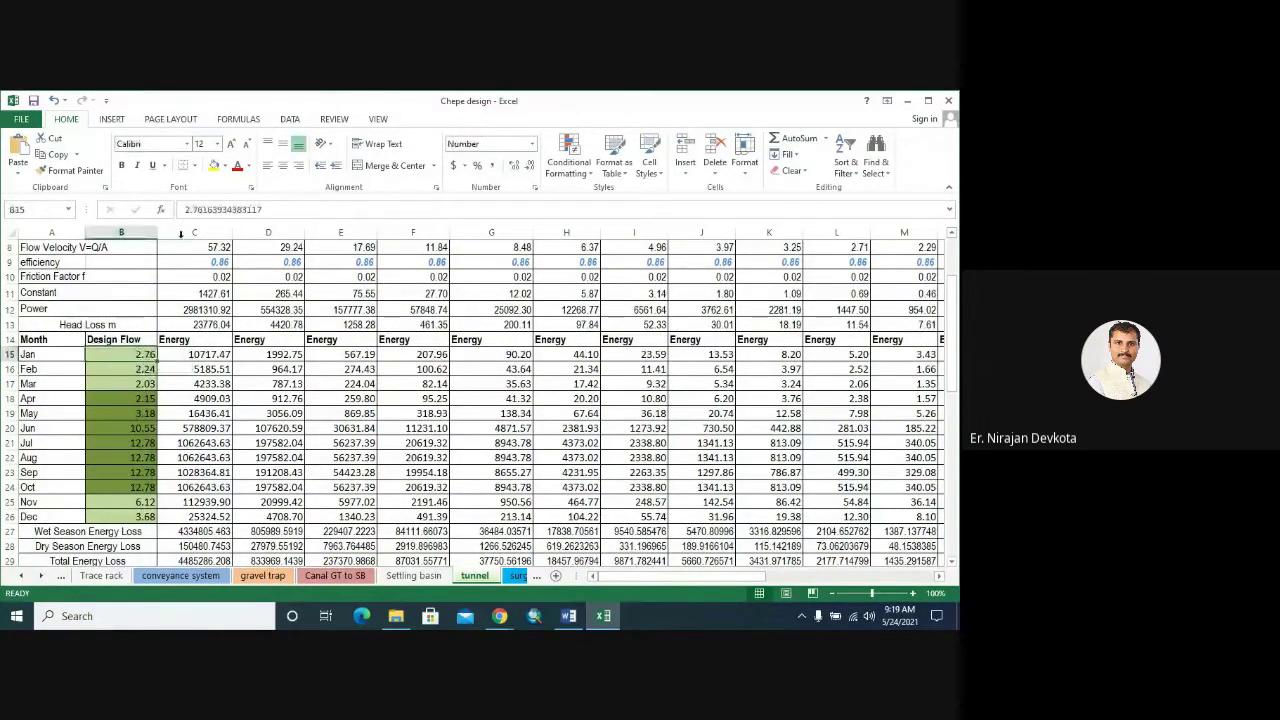
pyautogui.moveTo(145, 350); pyautogui.dragTo(136, 520)
# - Inspect the tunnel length, design discharge and diameter inputs in rows 2 to 4 and the cross-sectional area formula in C5
pyautogui.scroll(3, 100, 437)
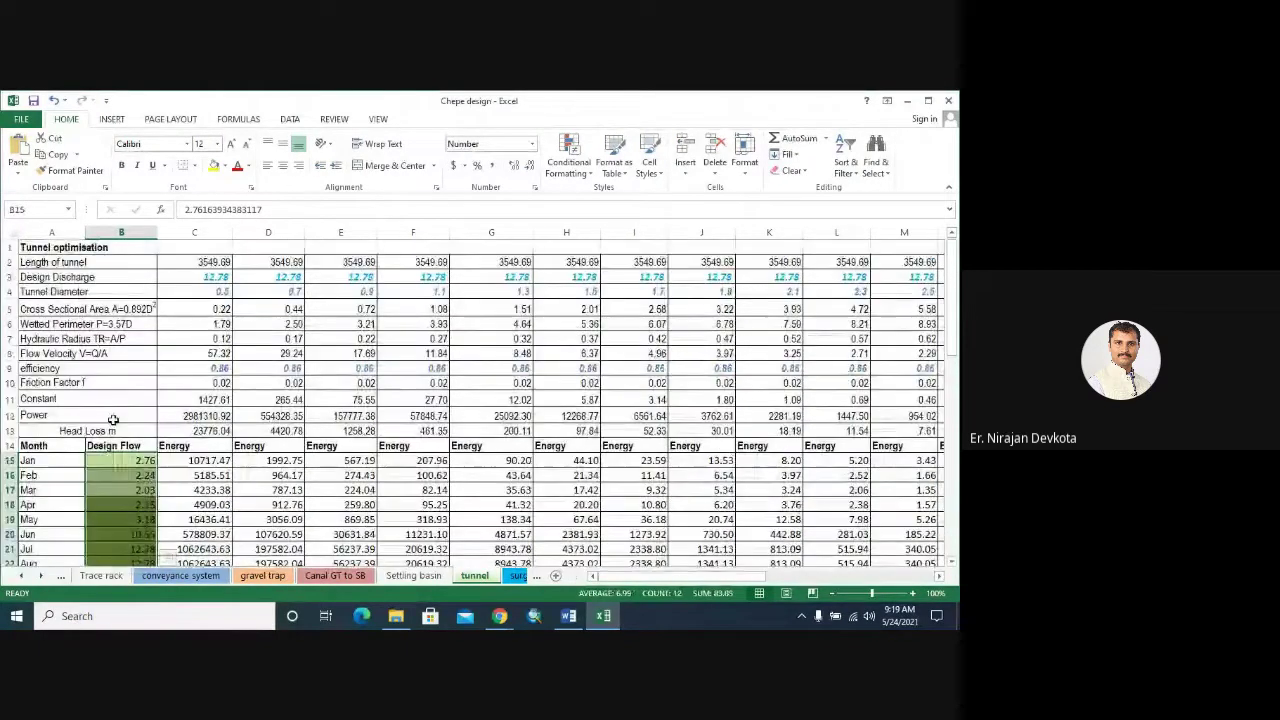
pyautogui.click(200, 258)
pyautogui.click(266, 259)
pyautogui.click(344, 262)
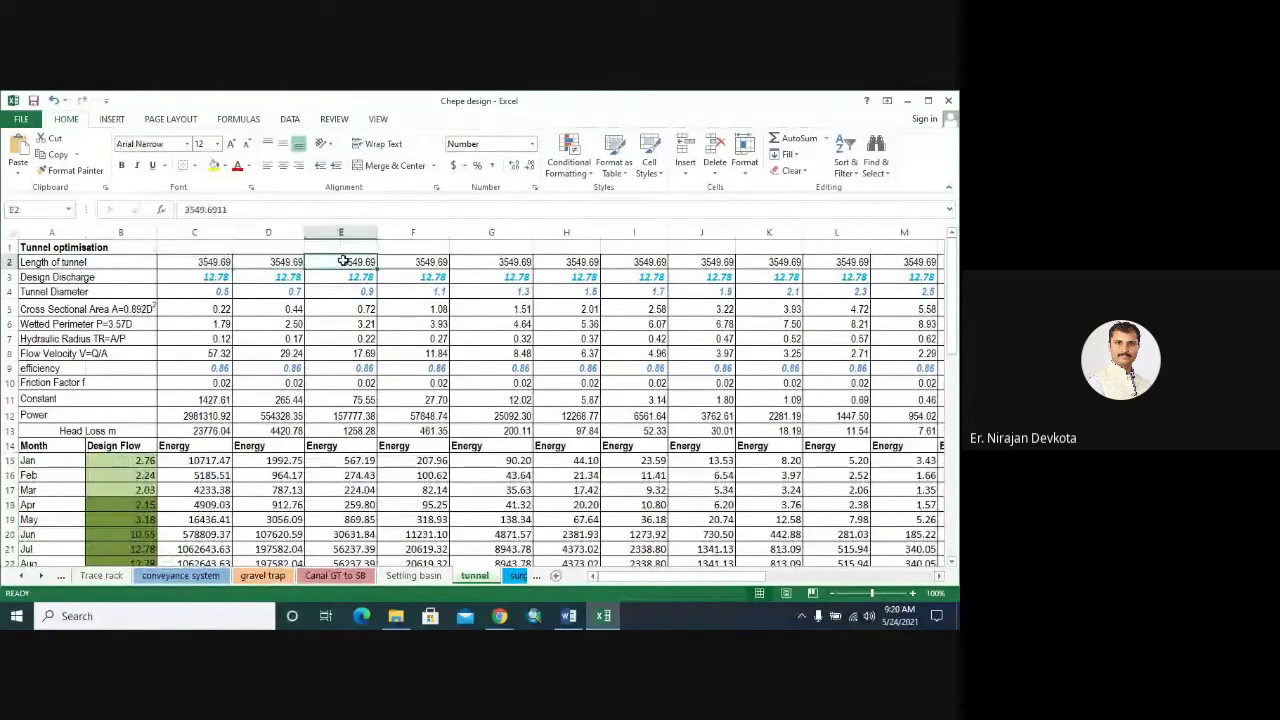
pyautogui.click(200, 277)
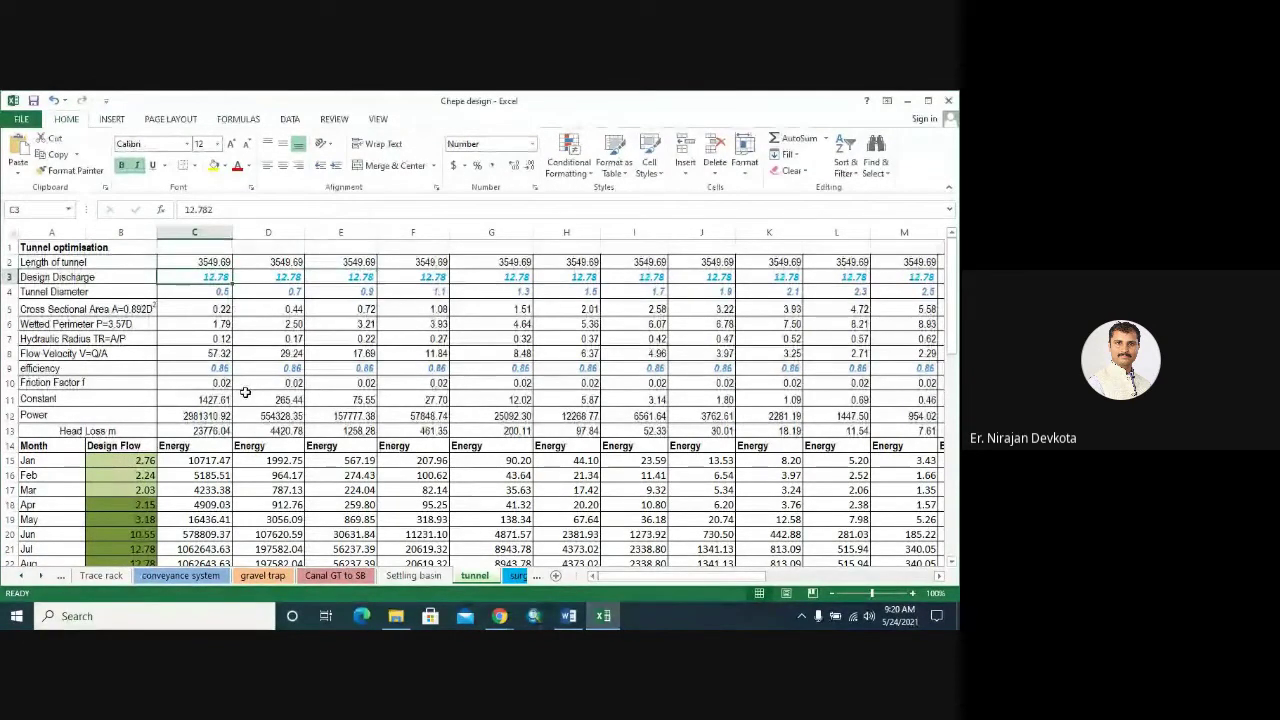
pyautogui.click(210, 291)
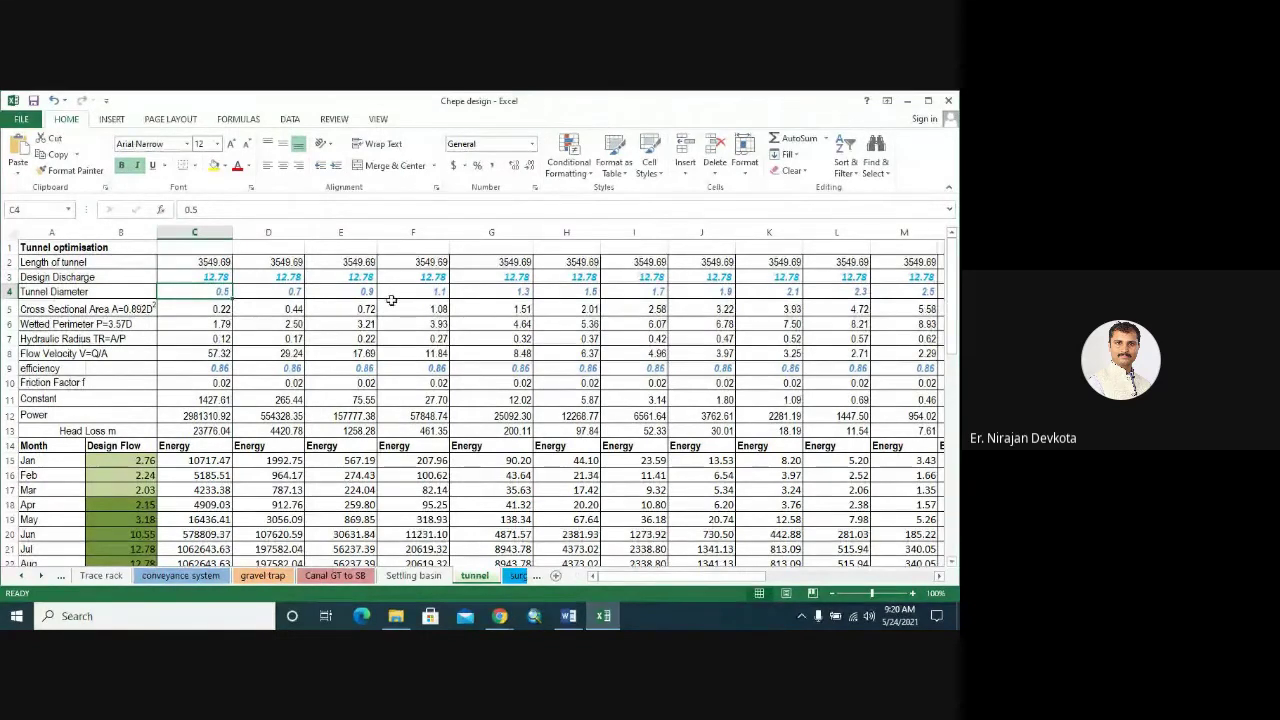
pyautogui.click(217, 304)
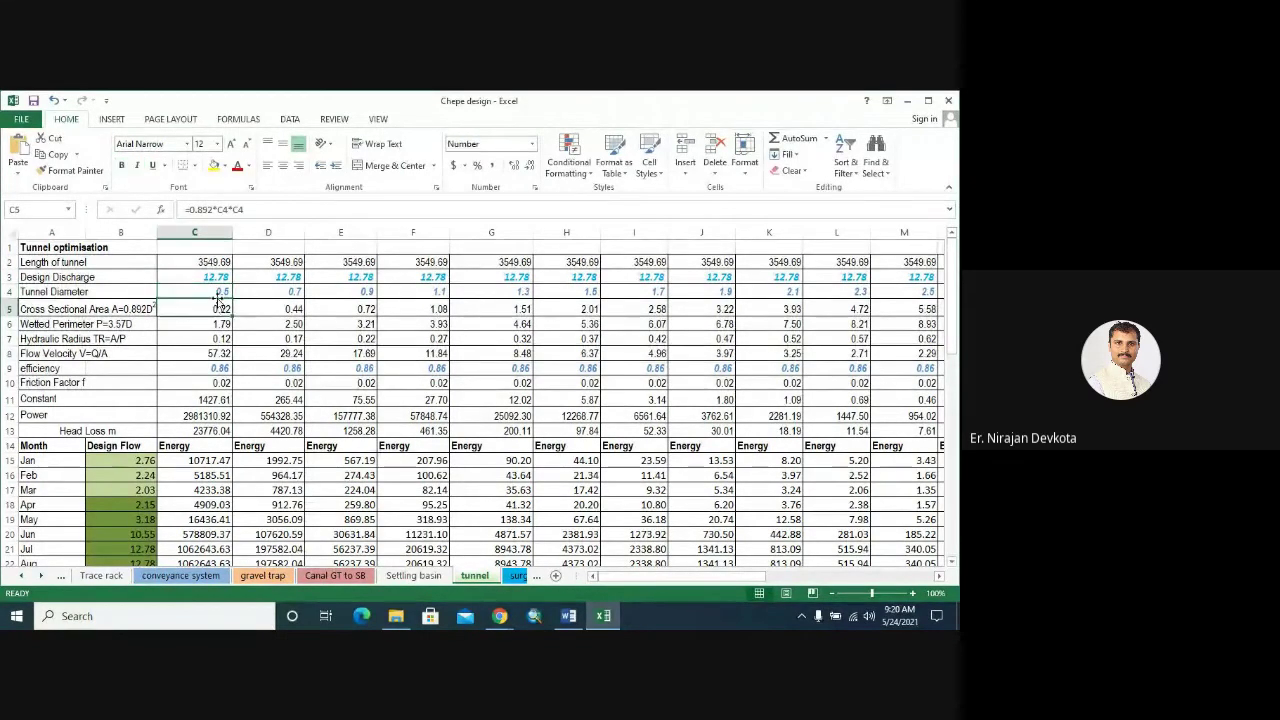
# - Review the tunnel sheet's energy loss cost rows, the diameter cost table and the optimisation chart
pyautogui.scroll(-4, 218, 339)
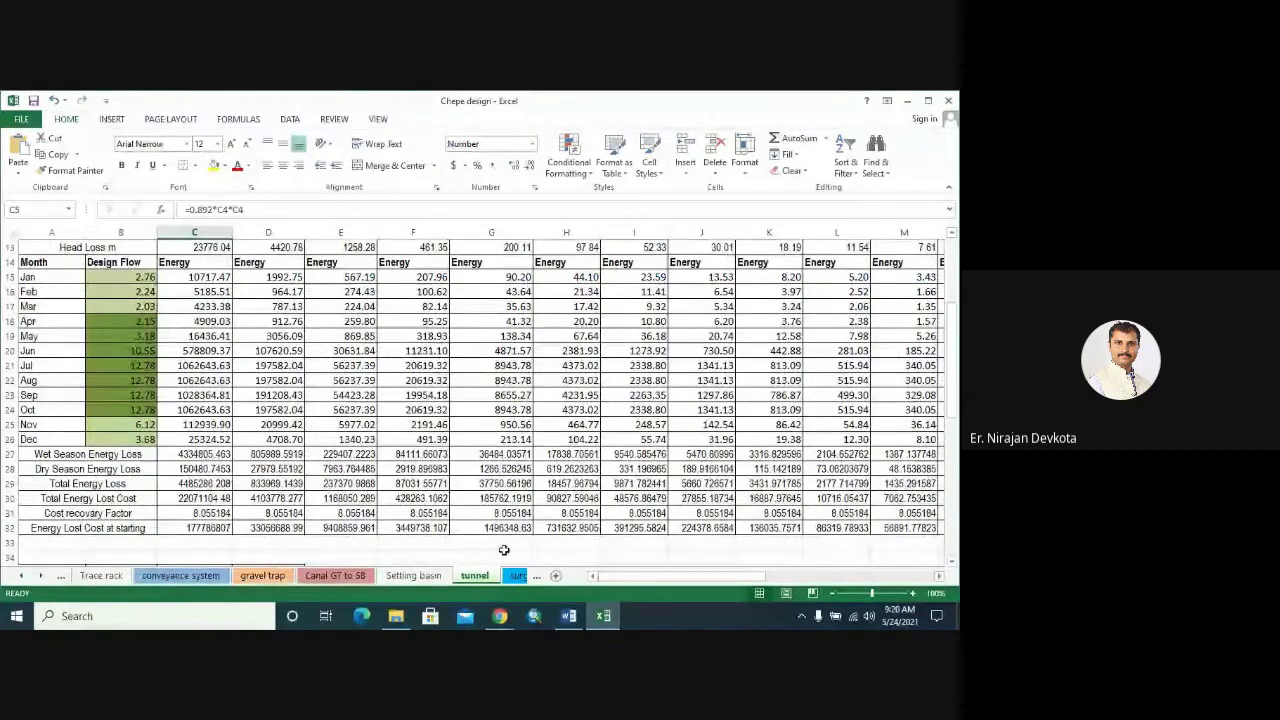
pyautogui.scroll(-5, 430, 440)
pyautogui.scroll(-3, 243, 438)
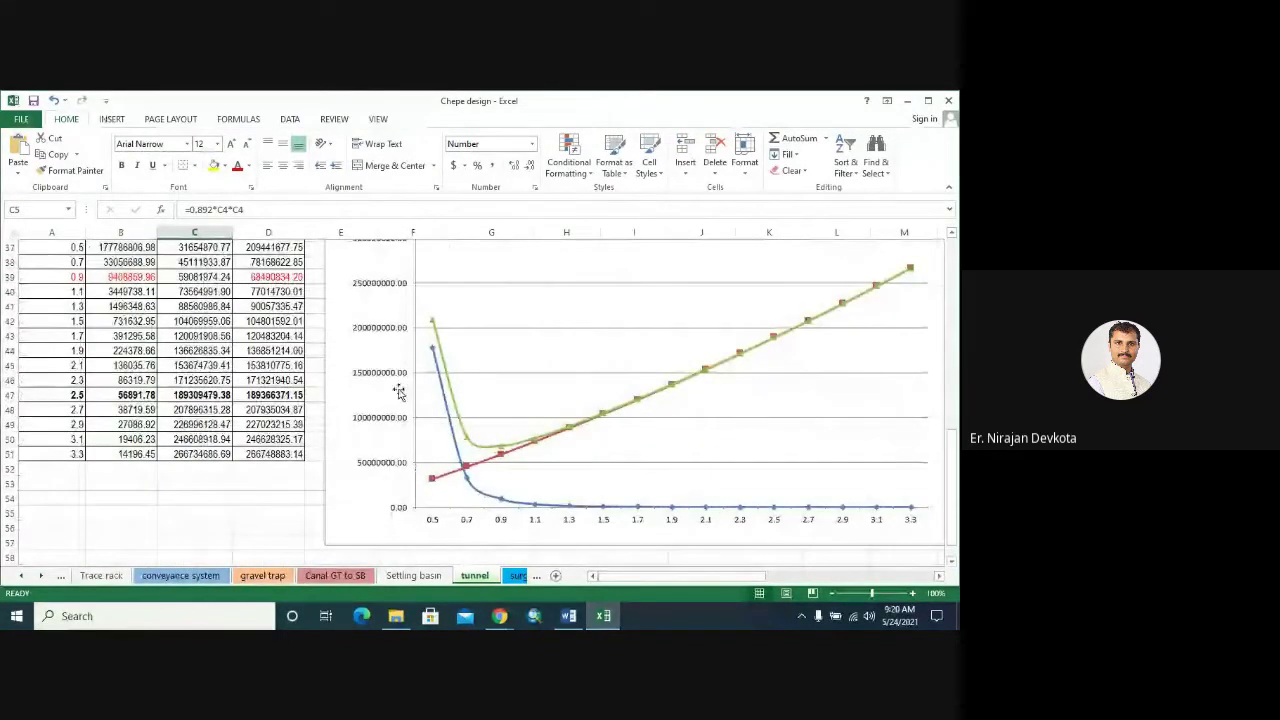
# - Browse the remaining worksheets from surge tank through Penstock, Anchor block, Turbine and Power House to Tail race canal
pyautogui.click(512, 579)
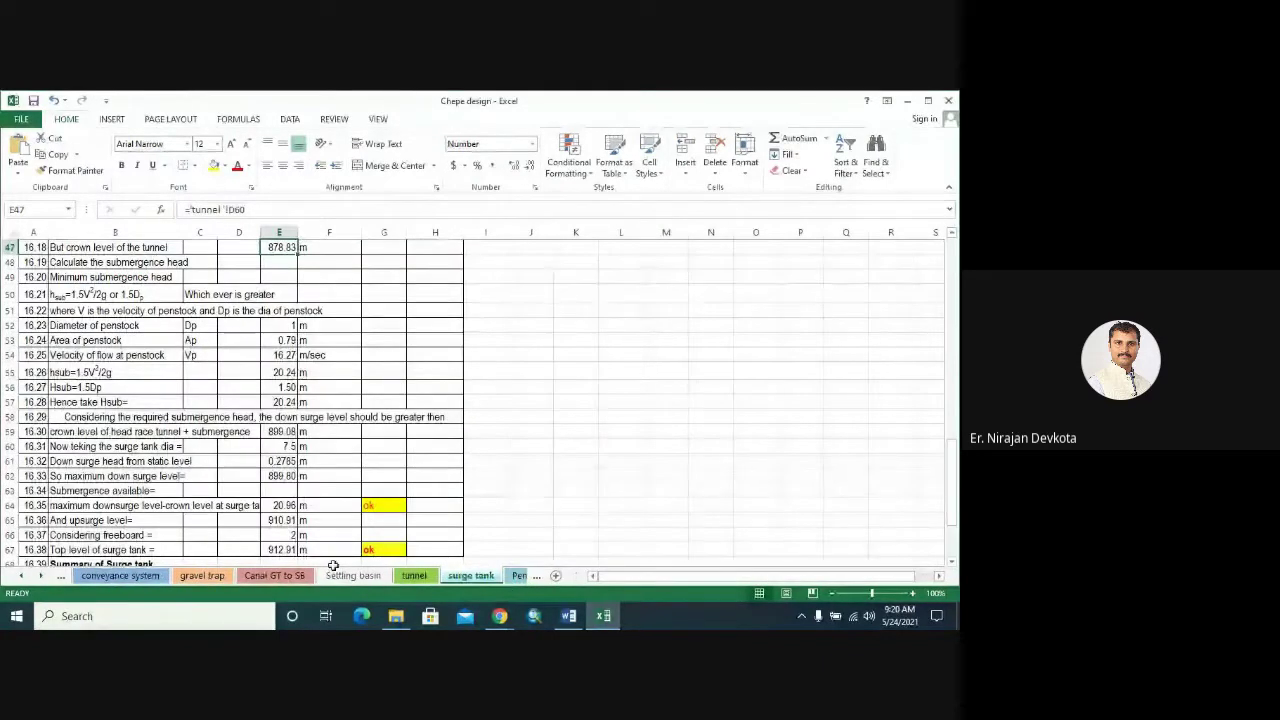
pyautogui.click(519, 576)
pyautogui.scroll(-5, 519, 563)
pyautogui.click(494, 575)
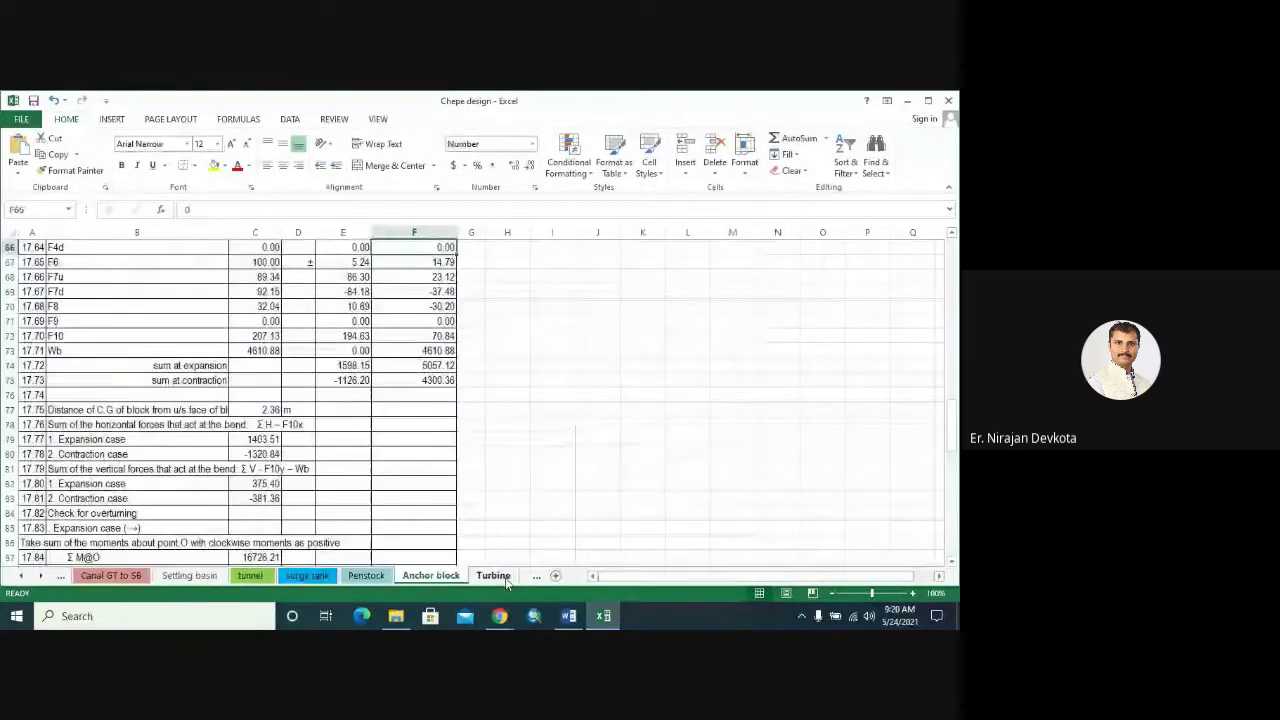
pyautogui.click(492, 575)
pyautogui.click(536, 576)
pyautogui.click(525, 577)
pyautogui.click(525, 576)
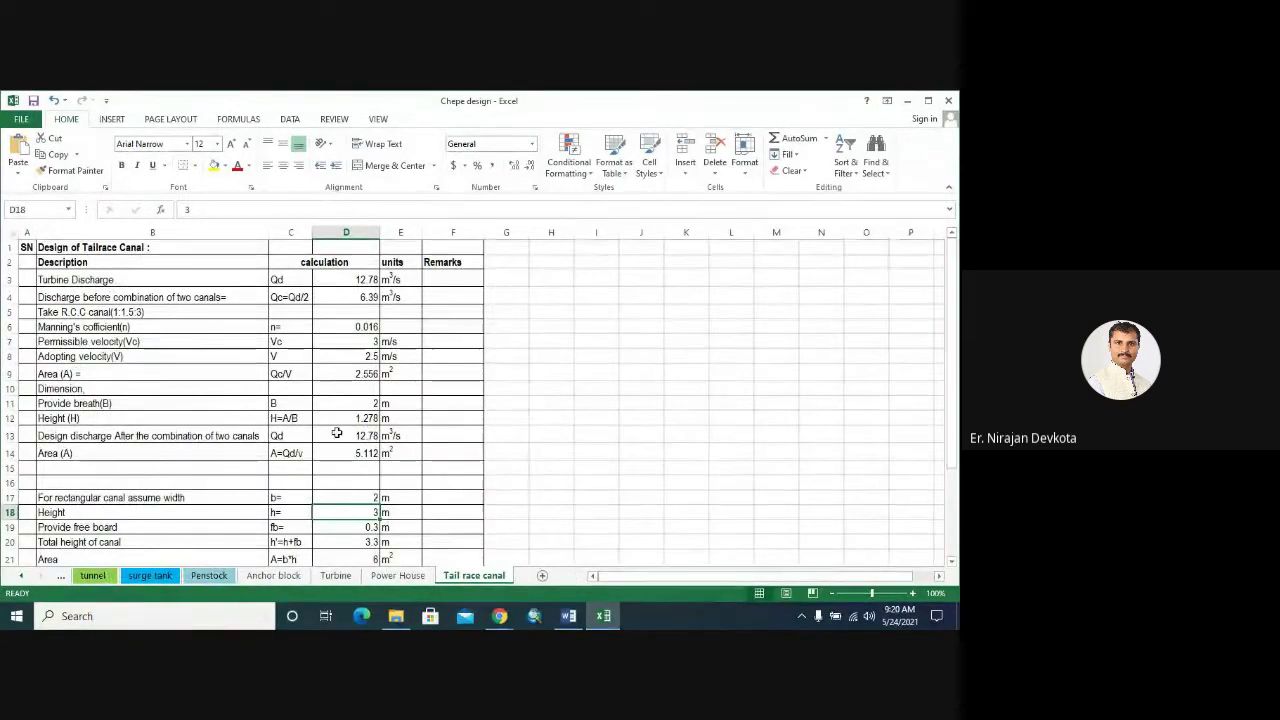
# - Return to the first worksheet names and close the Chepe design workbook without saving the changes
pyautogui.click(21, 576)
pyautogui.click(21, 576)
pyautogui.click(21, 576)
pyautogui.click(16, 578)
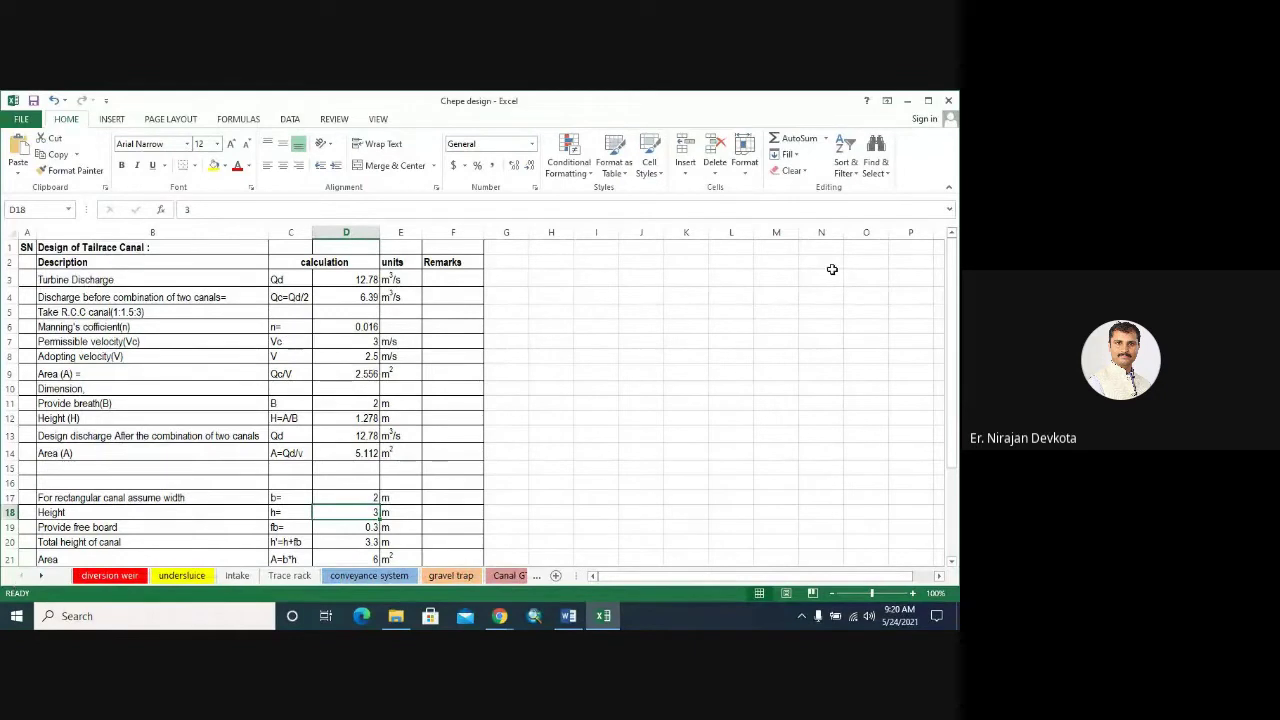
pyautogui.click(947, 101)
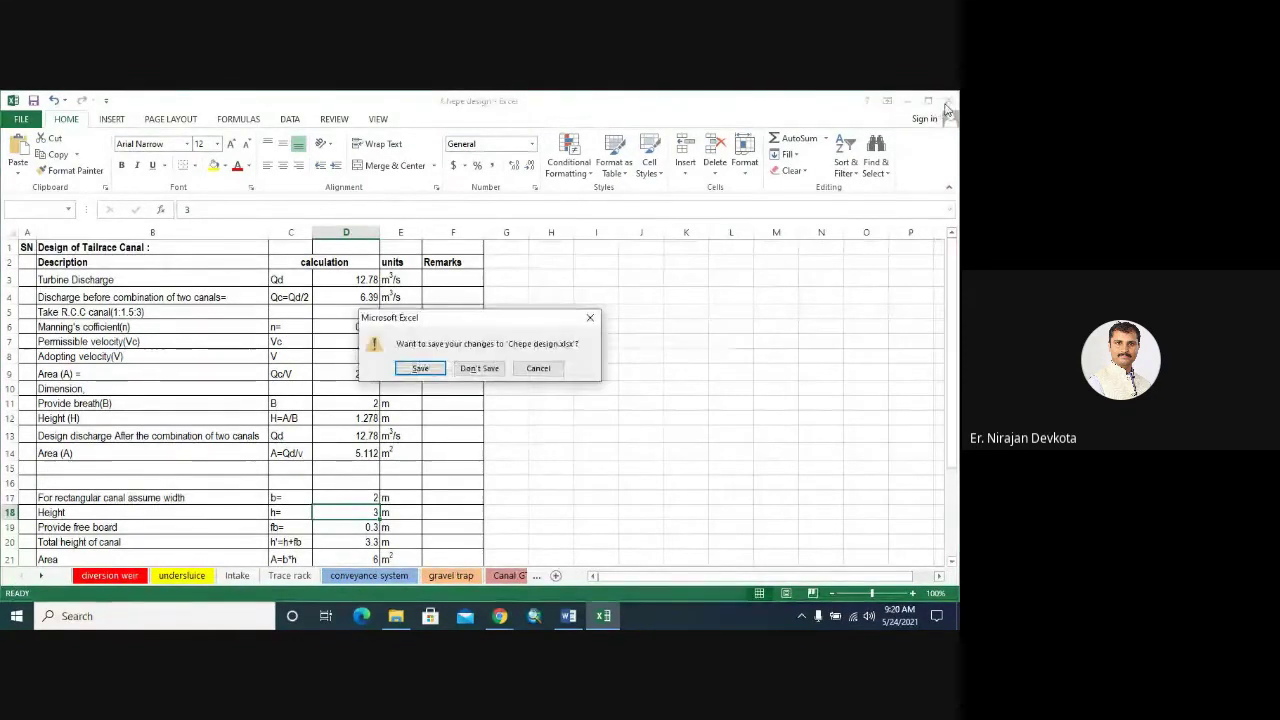
pyautogui.click(479, 368)
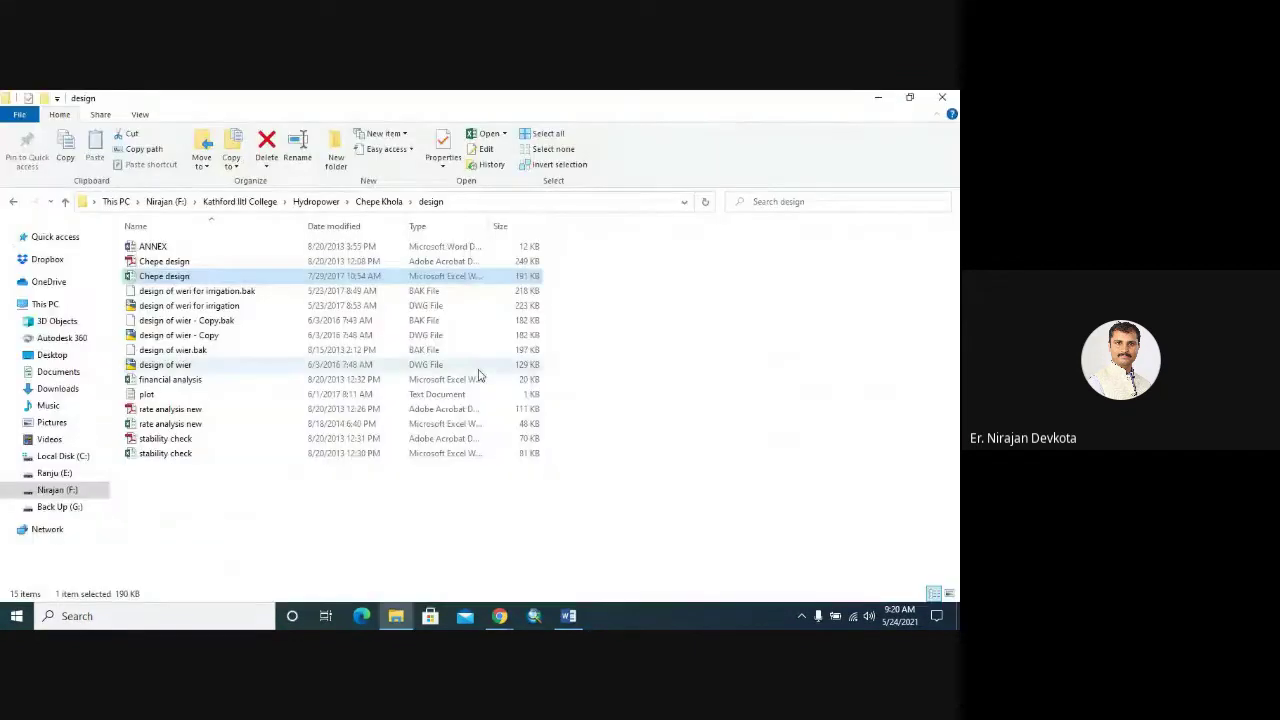
# - Minimize the design folder and the Word document, and launch Google Earth Pro from the desktop
pyautogui.rightClick(448, 579)
pyautogui.click(467, 430)
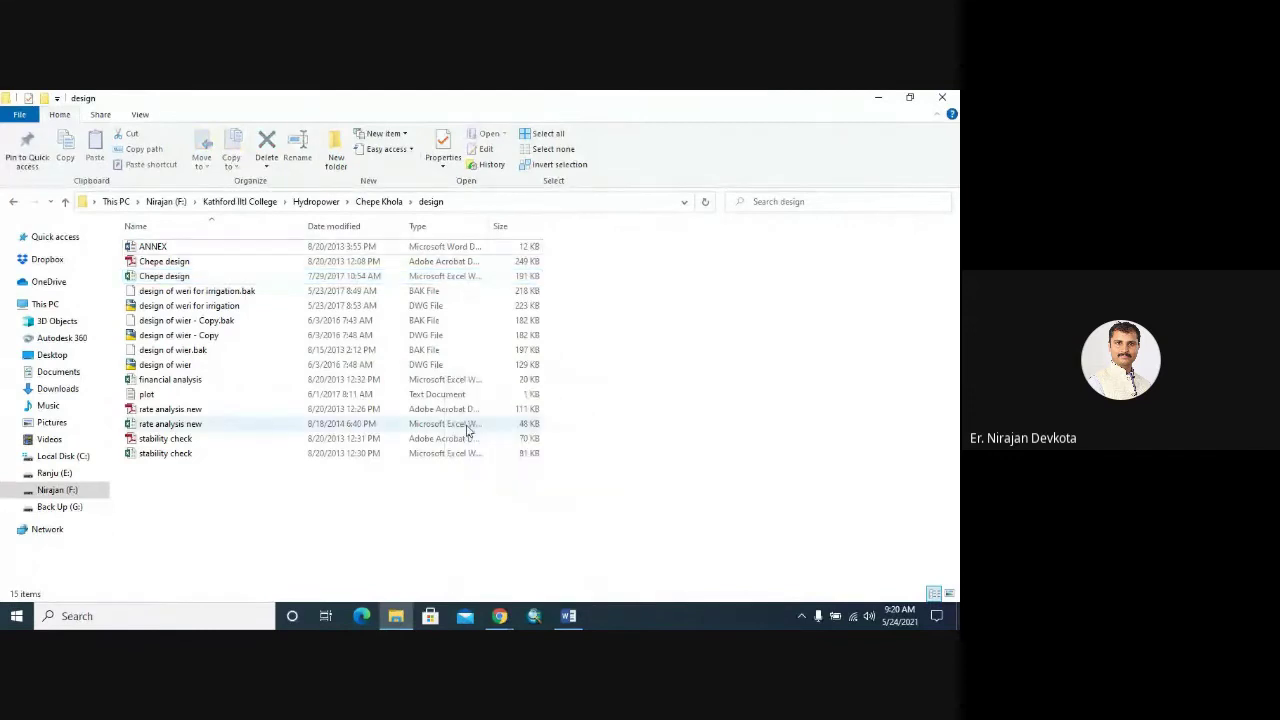
pyautogui.click(878, 98)
pyautogui.click(888, 264)
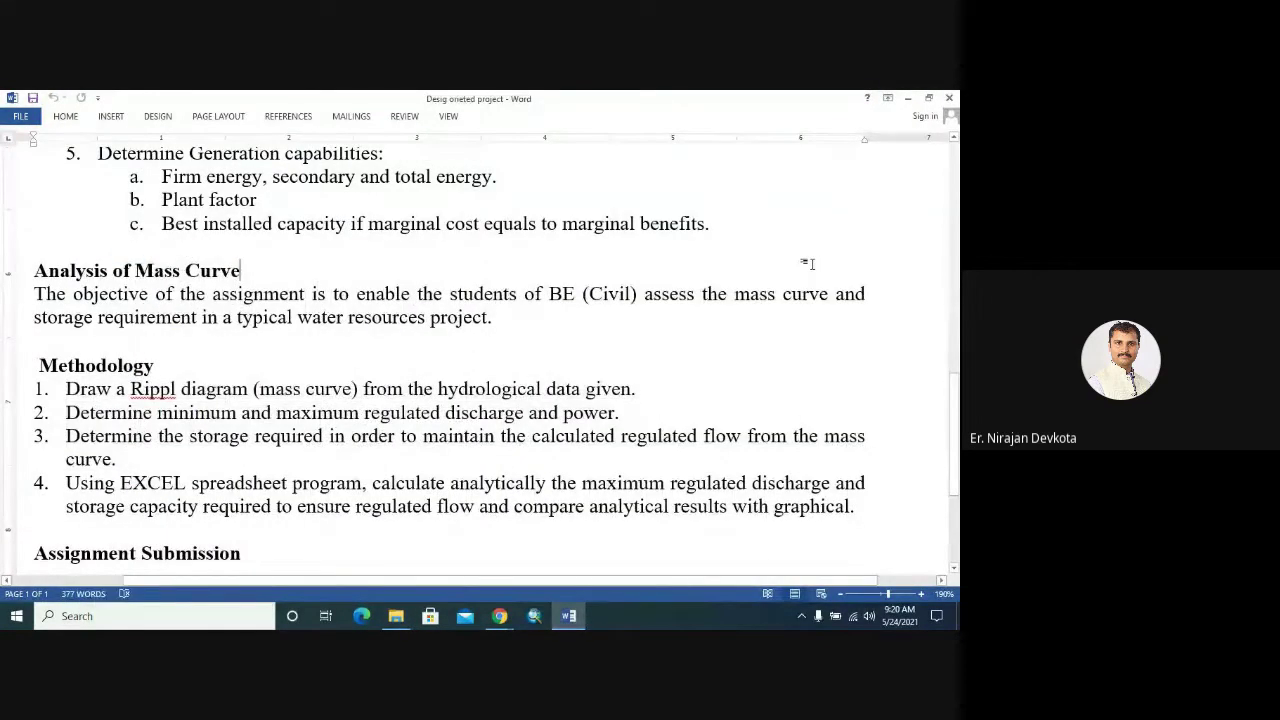
pyautogui.click(907, 98)
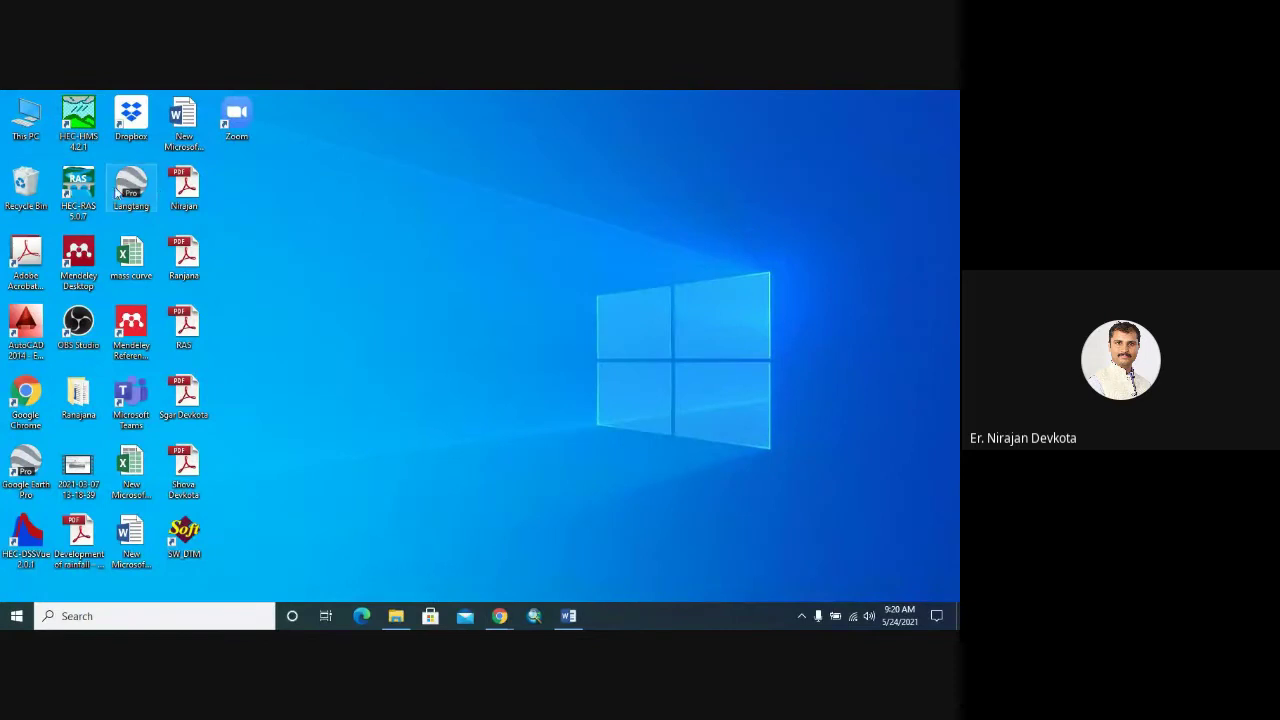
pyautogui.doubleClick(26, 468)
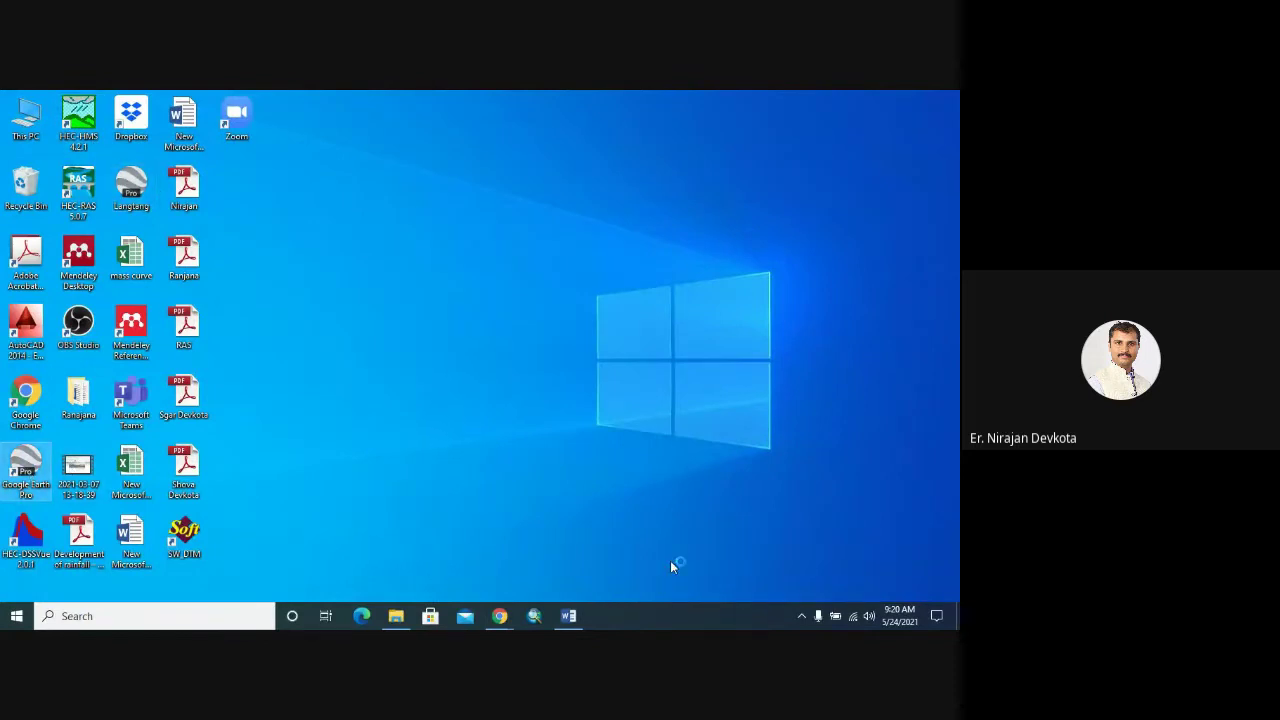
# - Close the Word assignment document and refresh the desktop while Google Earth Pro loads
pyautogui.click(577, 617)
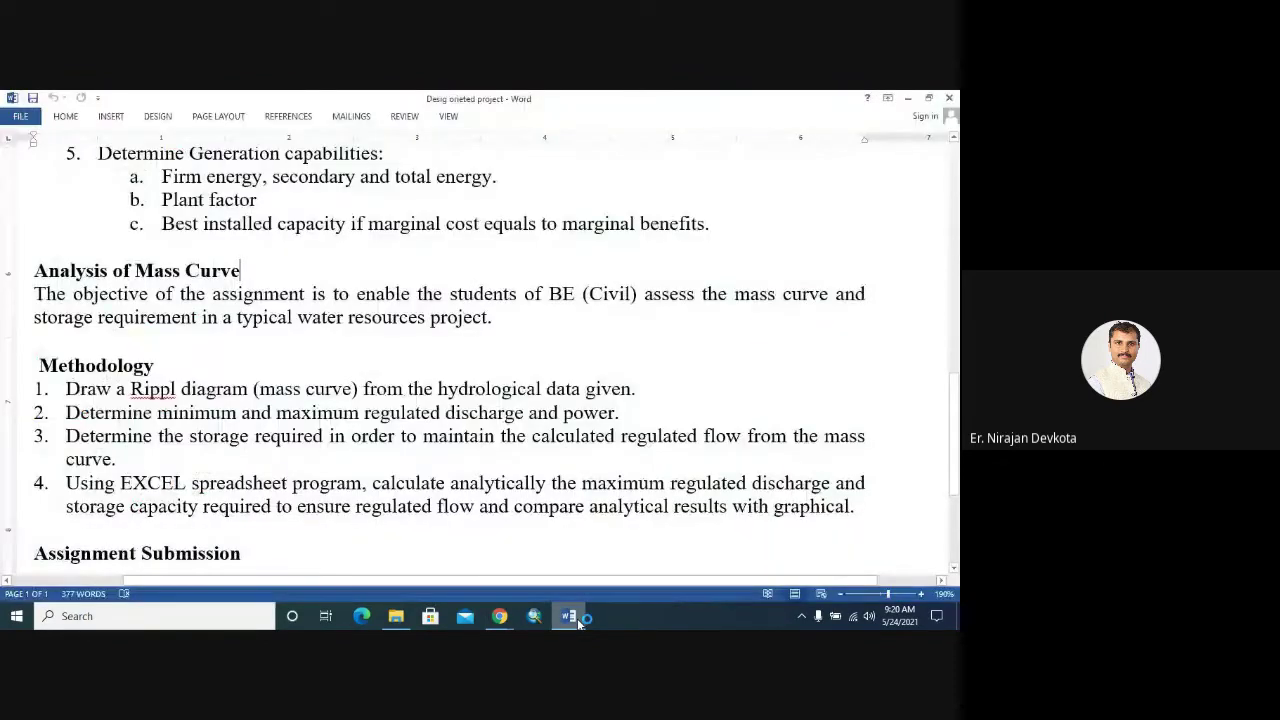
pyautogui.click(949, 98)
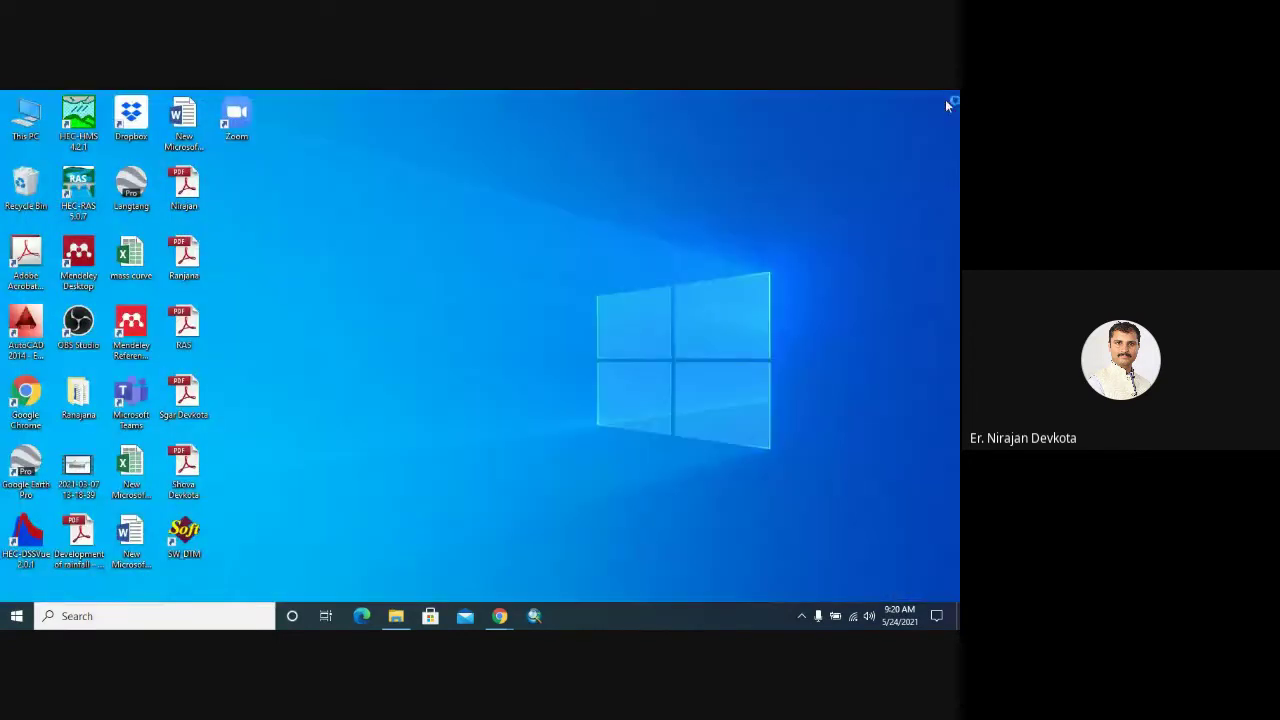
pyautogui.rightClick(669, 251)
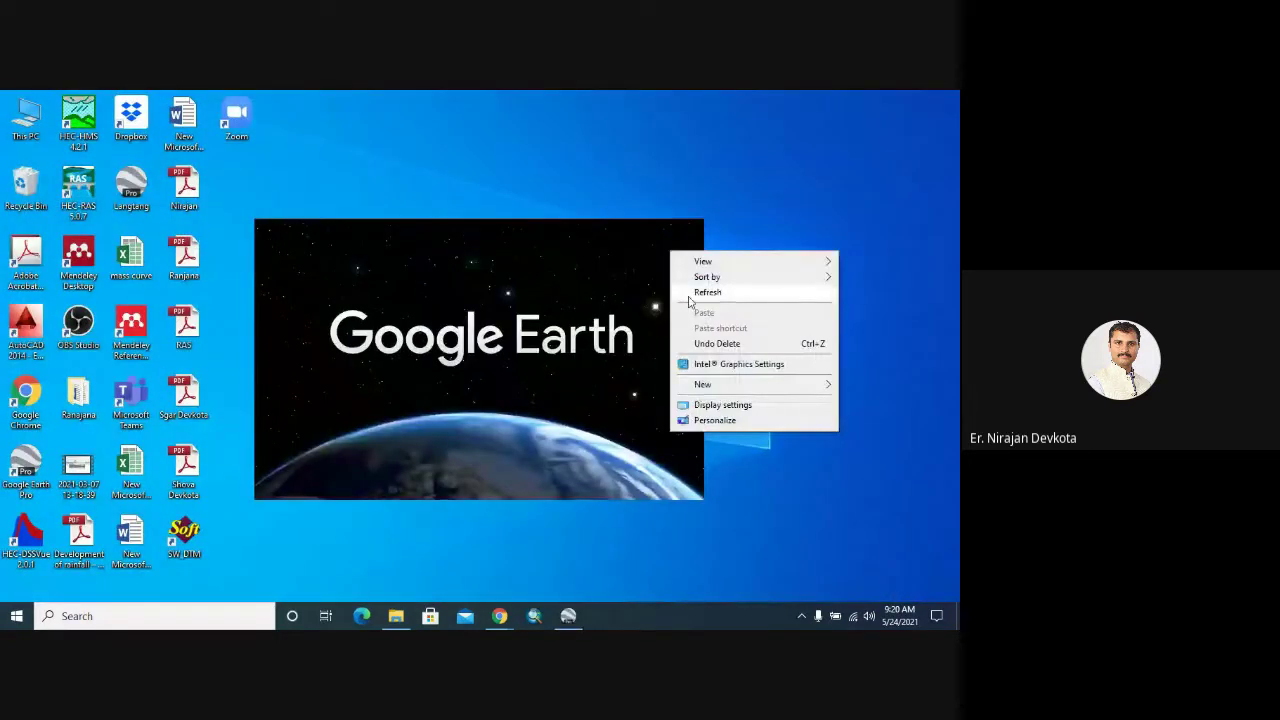
pyautogui.click(700, 295)
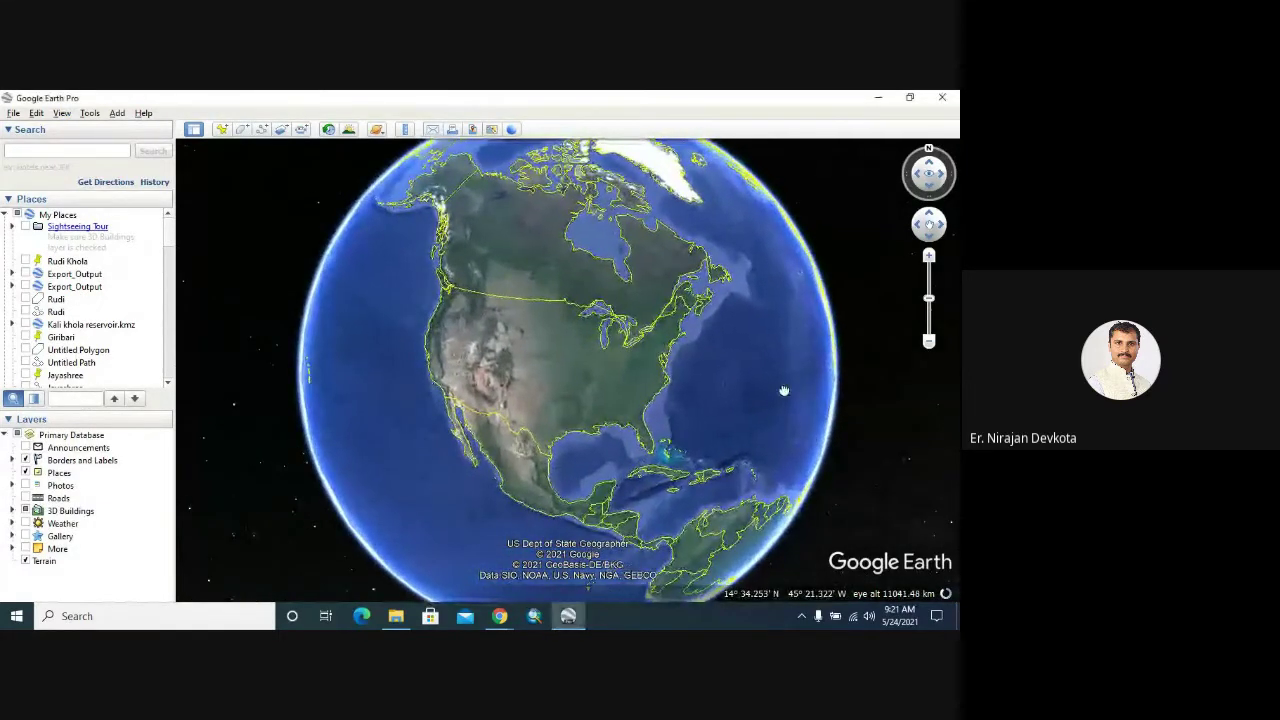
# - Navigate the Google Earth globe to Nepal and zoom in on the winding river near Dedgaun and Mithukaram
pyautogui.moveTo(804, 366); pyautogui.dragTo(678, 538)
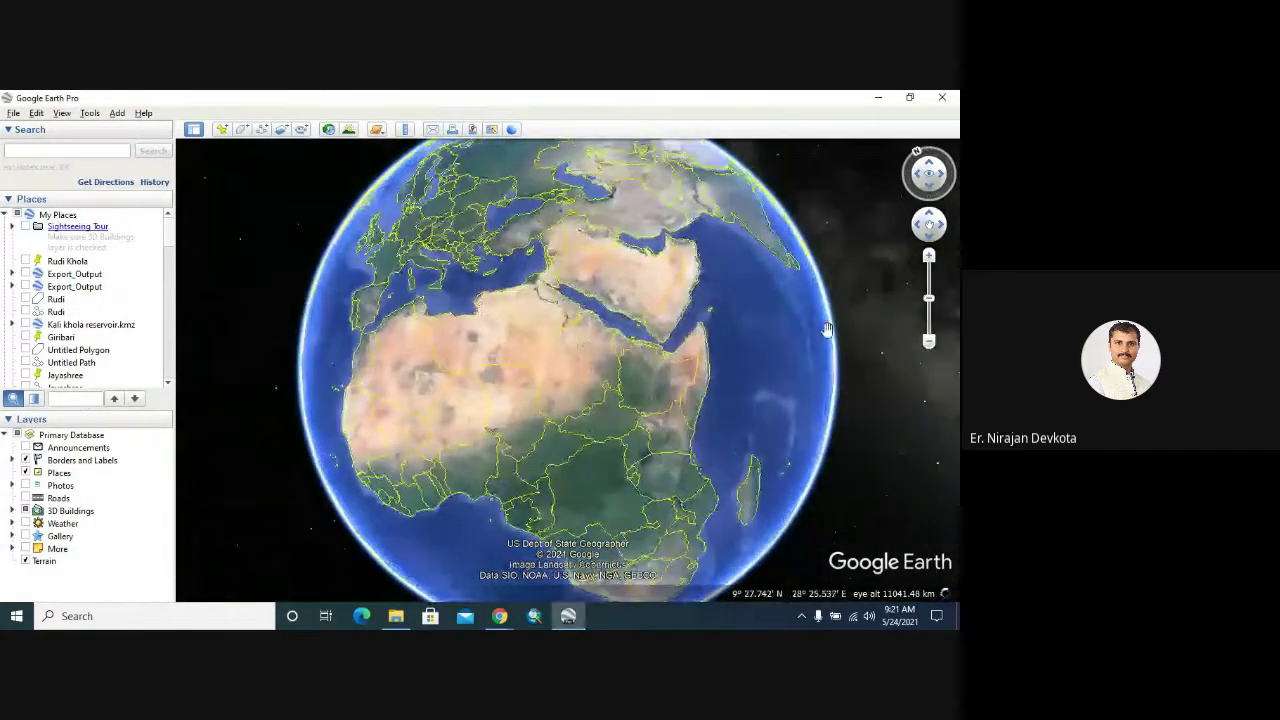
pyautogui.doubleClick(561, 312)
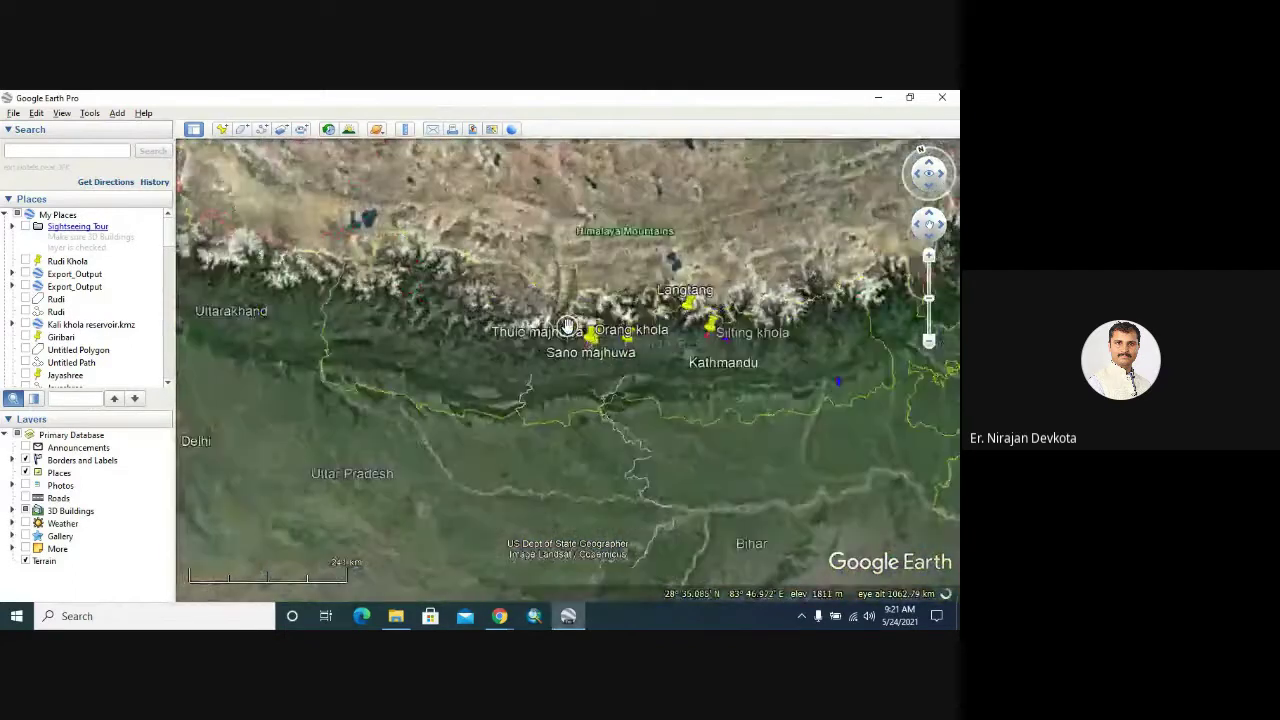
pyautogui.scroll(4, 647, 342)
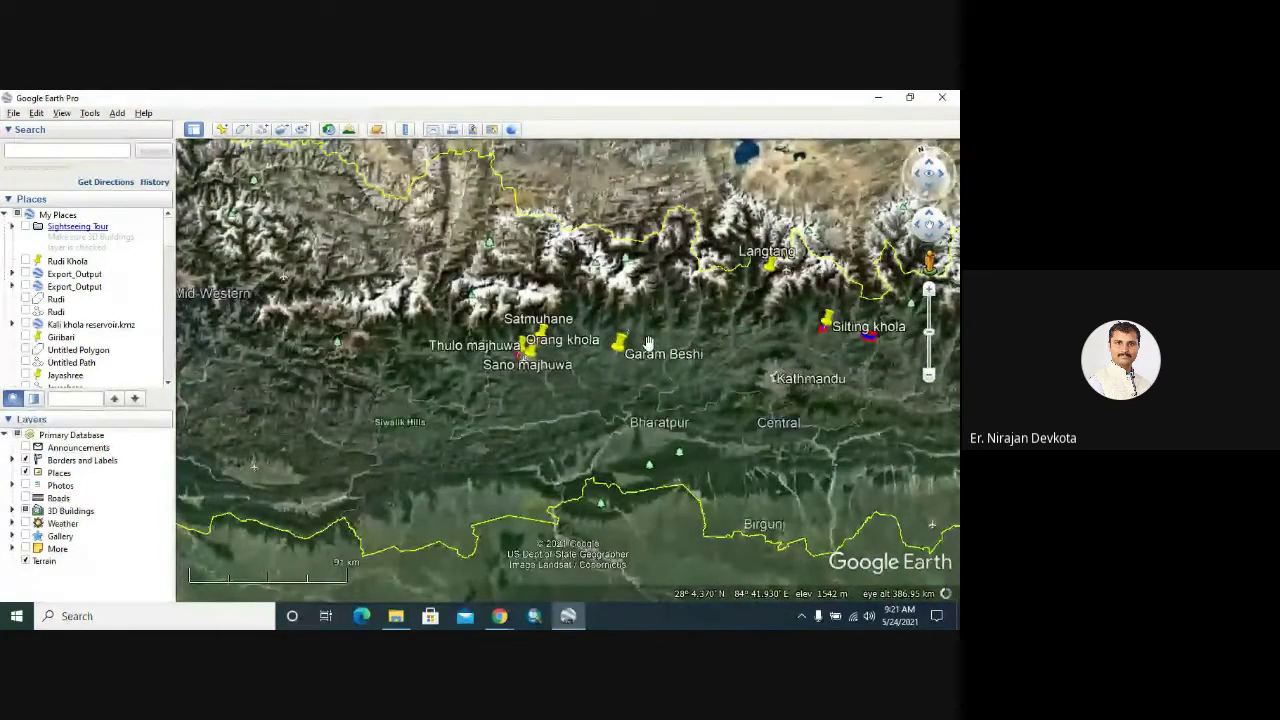
pyautogui.scroll(5, 557, 491)
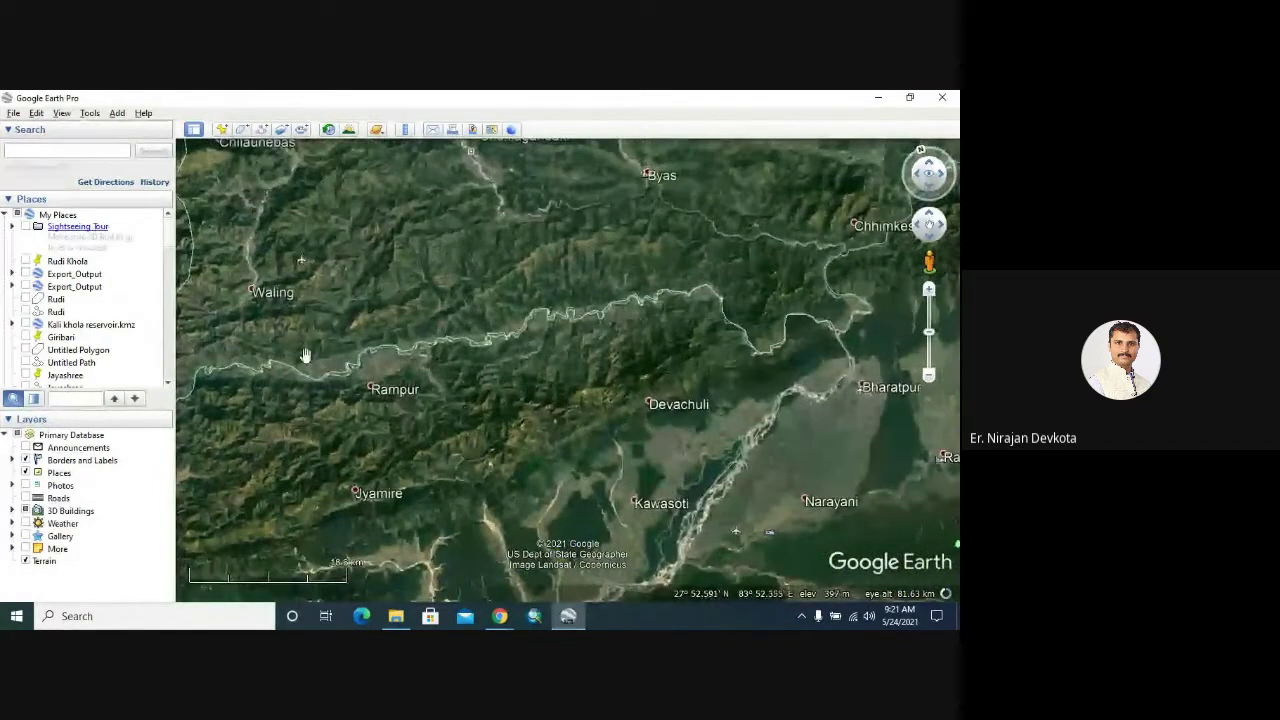
pyautogui.scroll(4, 543, 316)
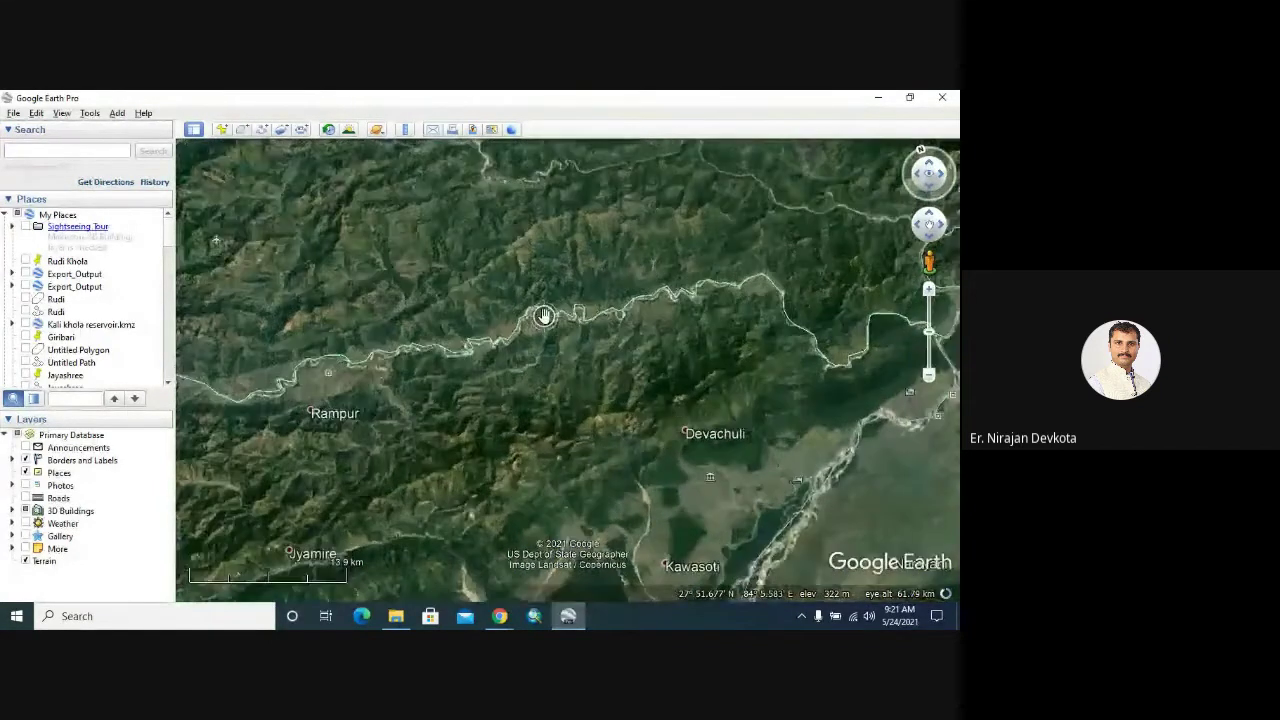
pyautogui.scroll(2, 543, 316)
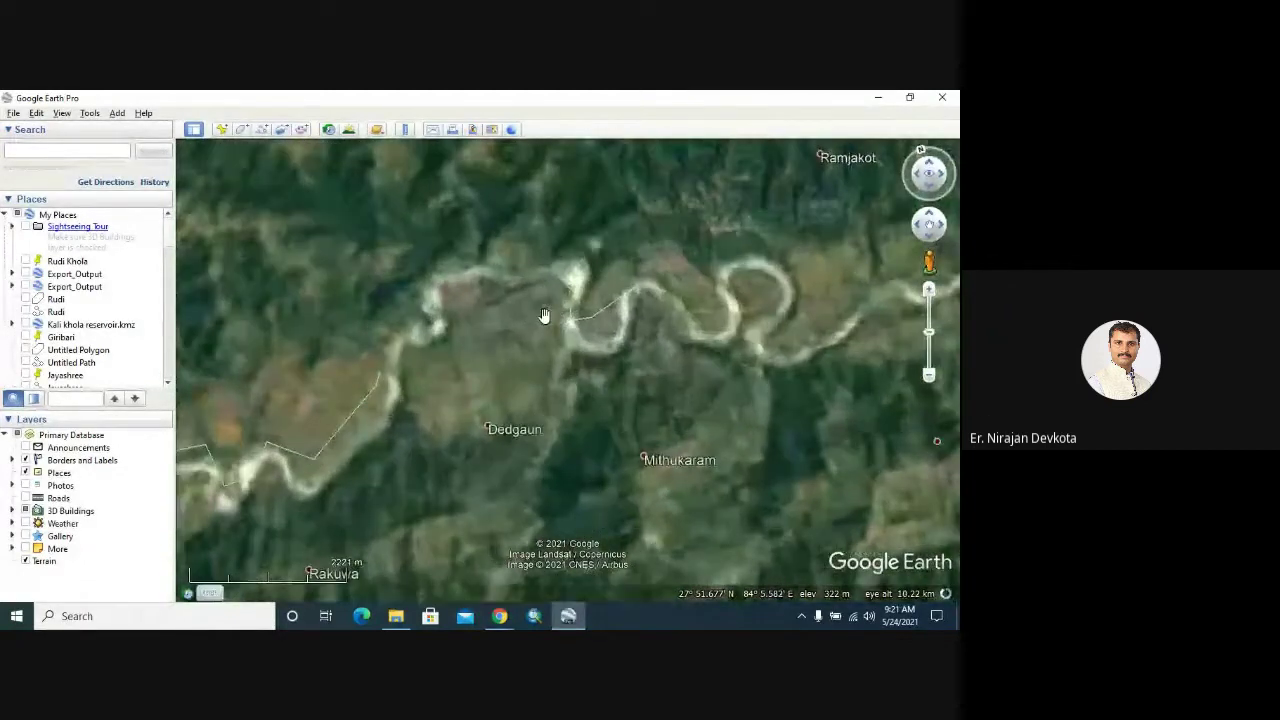
# - Examine the river confluence near Mirmi, south of Arbeni, in close-up satellite imagery
pyautogui.scroll(-3, 543, 316)
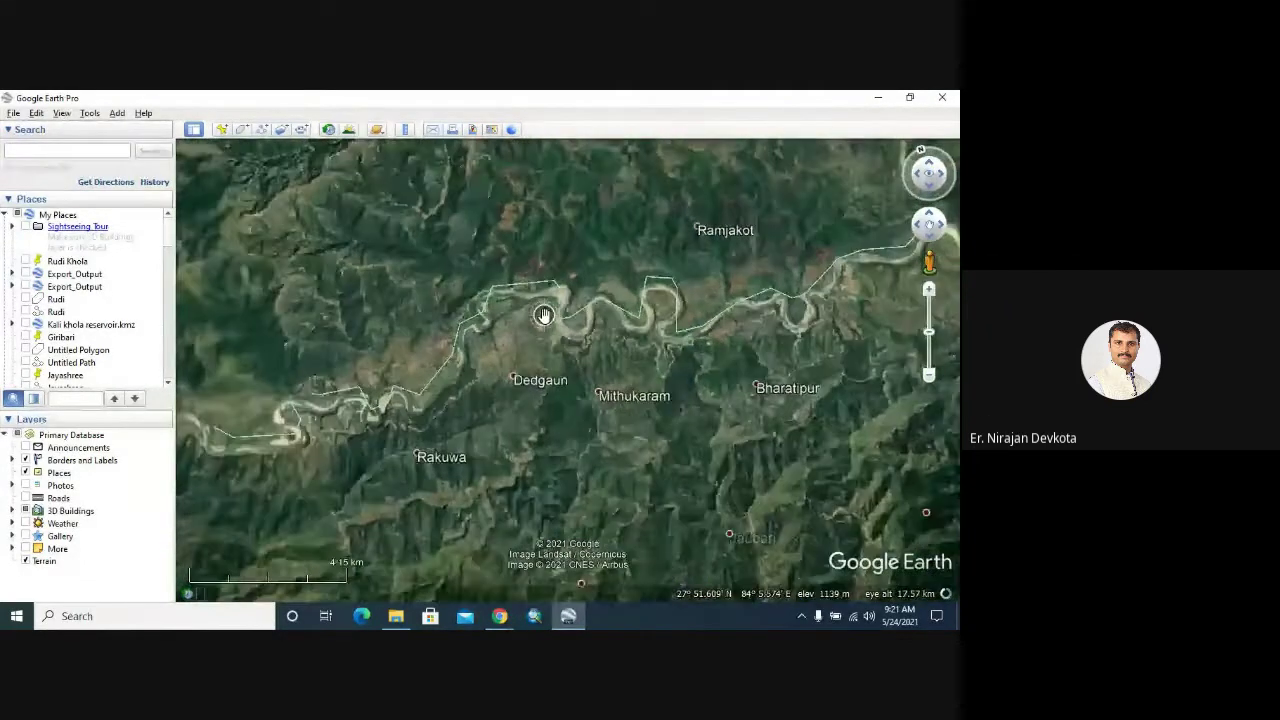
pyautogui.scroll(-2, 543, 316)
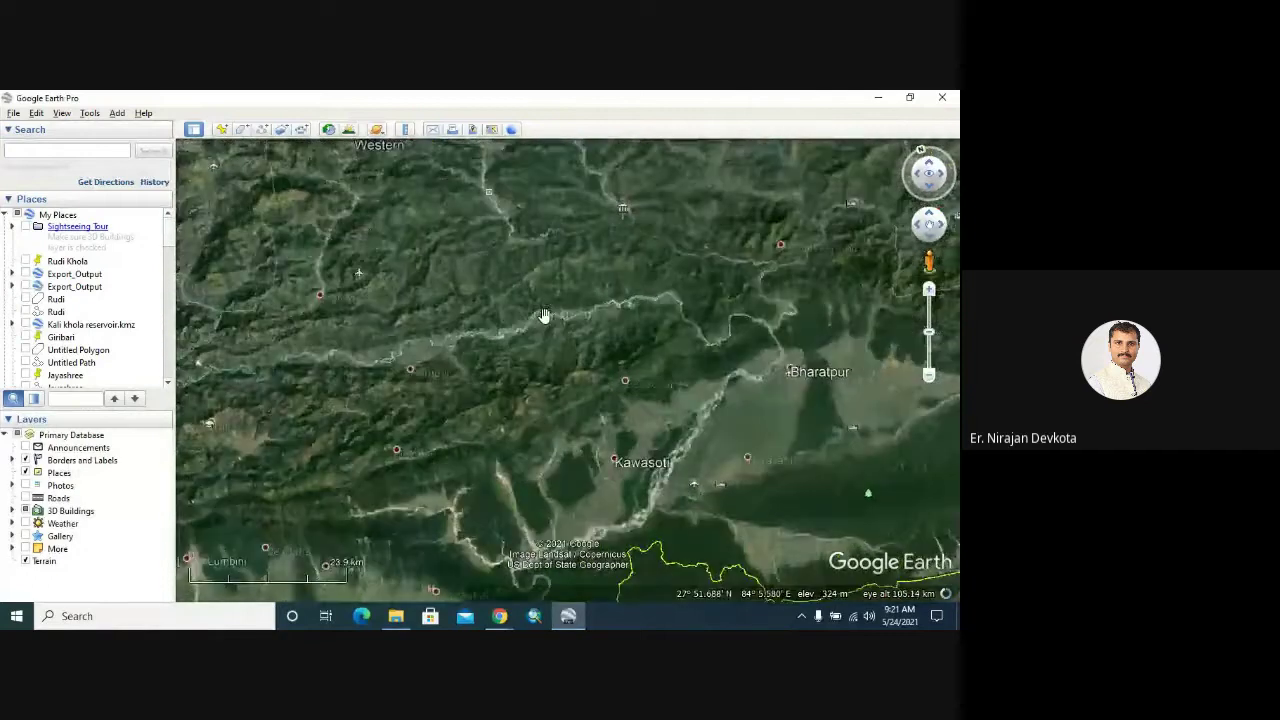
pyautogui.scroll(-1, 534, 356)
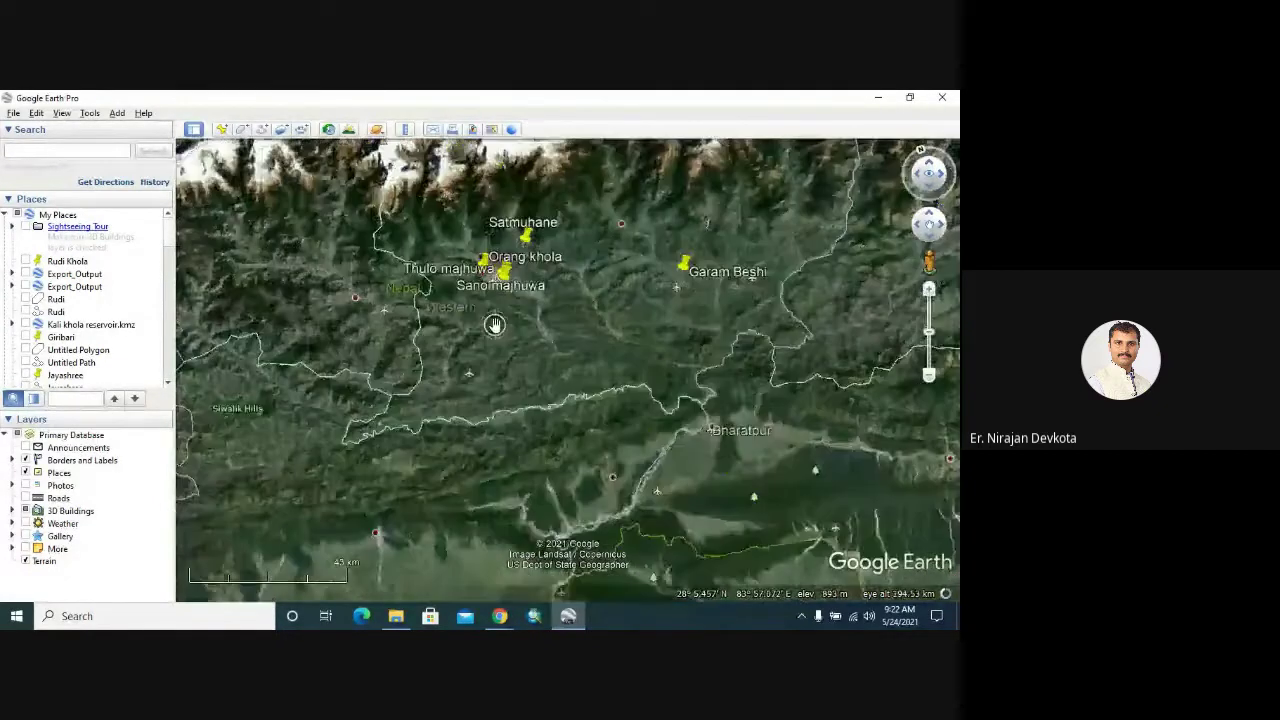
pyautogui.scroll(4, 418, 398)
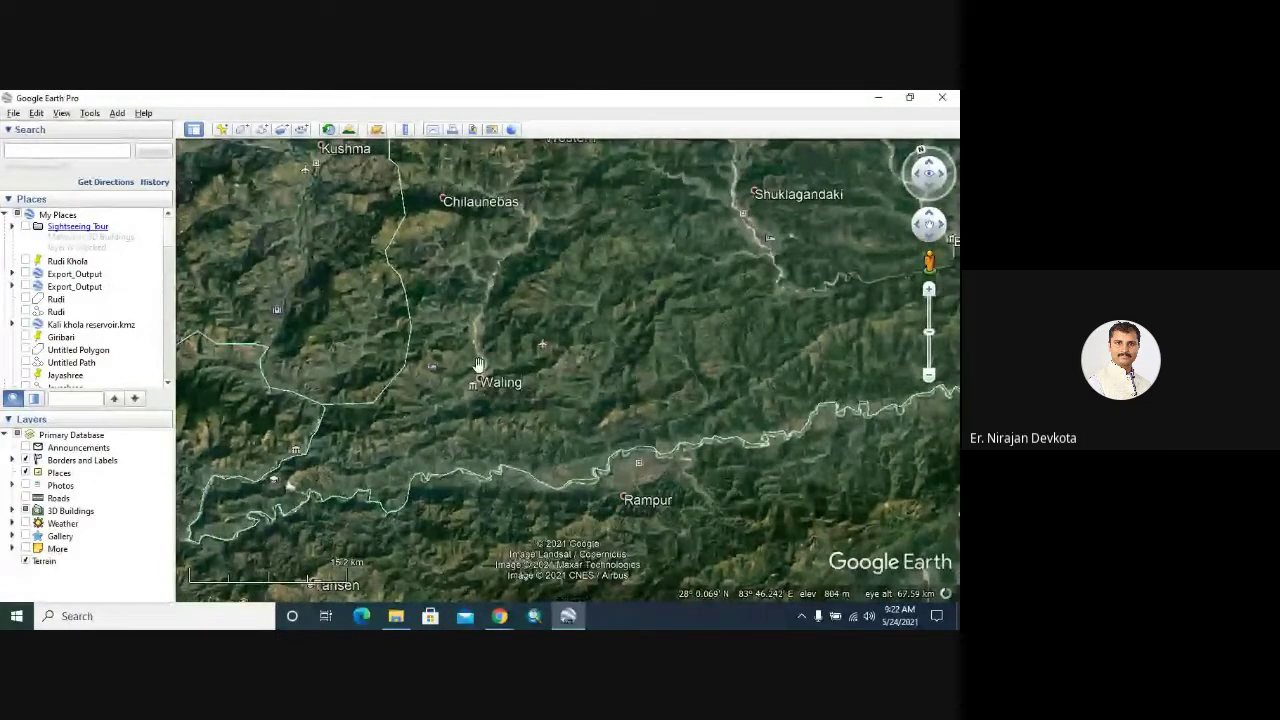
pyautogui.scroll(2, 477, 365)
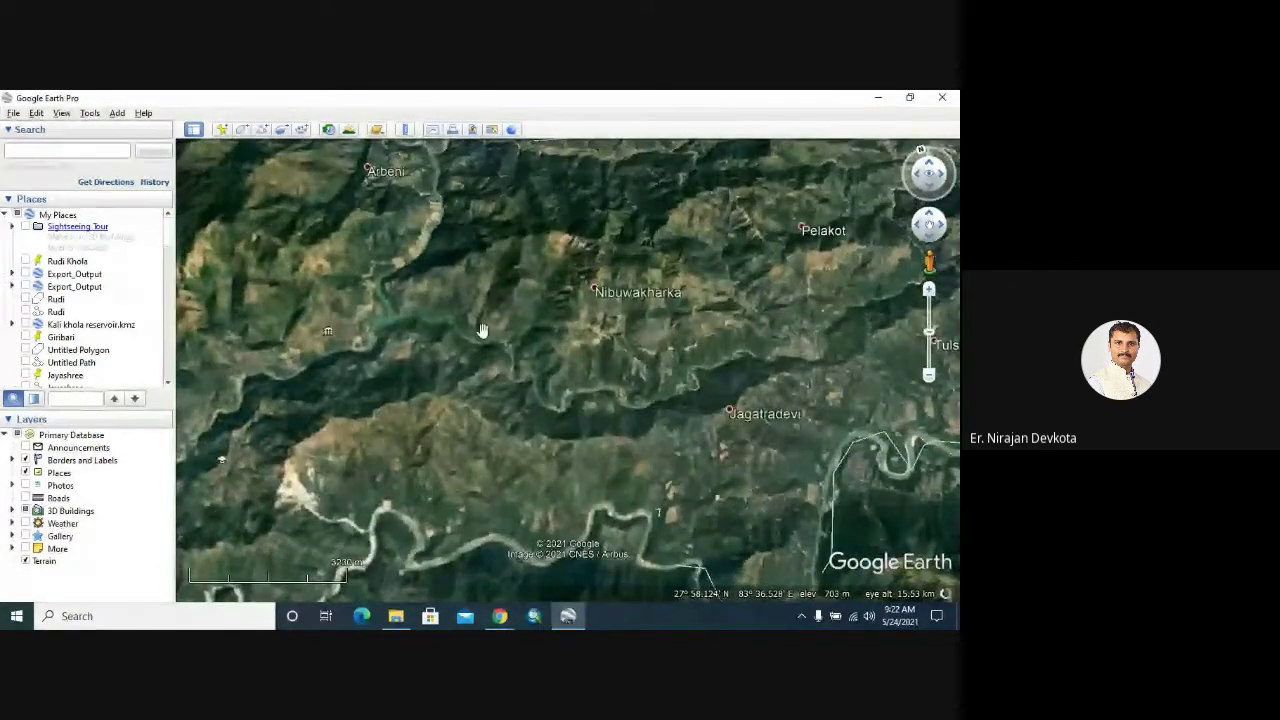
pyautogui.scroll(3, 343, 323)
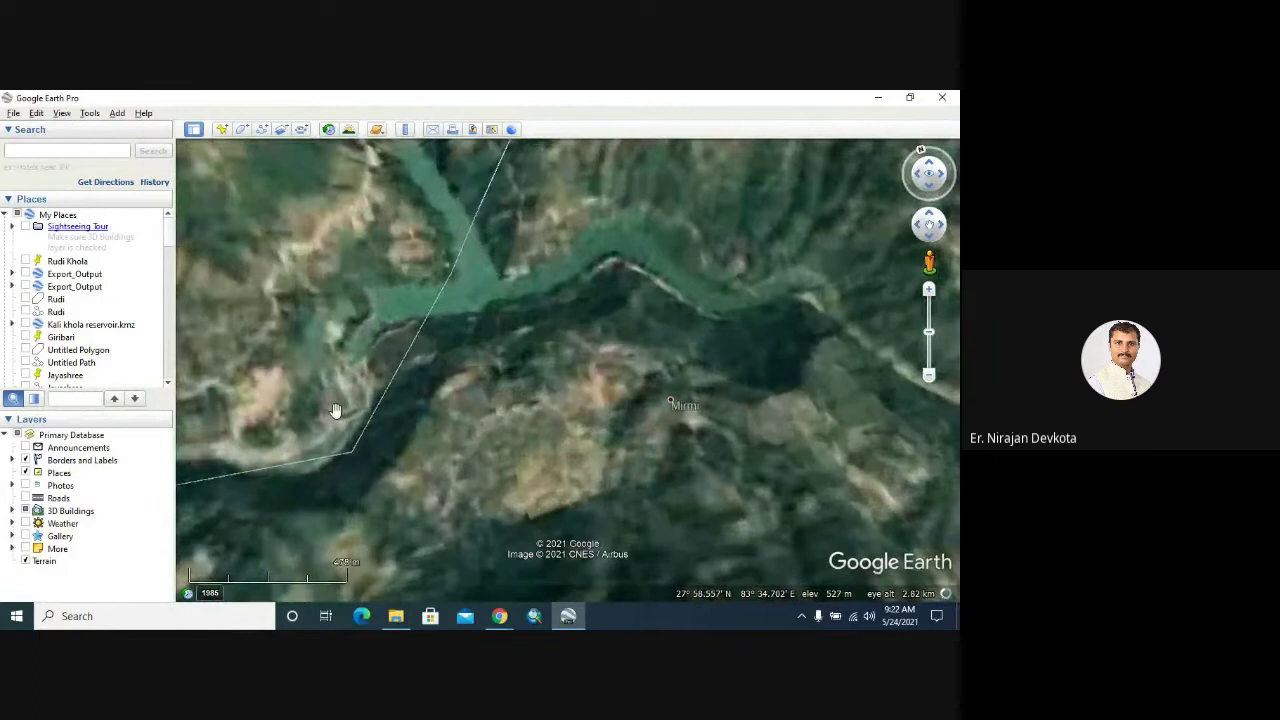
# - Examine the wide sandy river and its tributary junction southeast of Dumkibas and Jyaamire up close
pyautogui.scroll(-2, 336, 410)
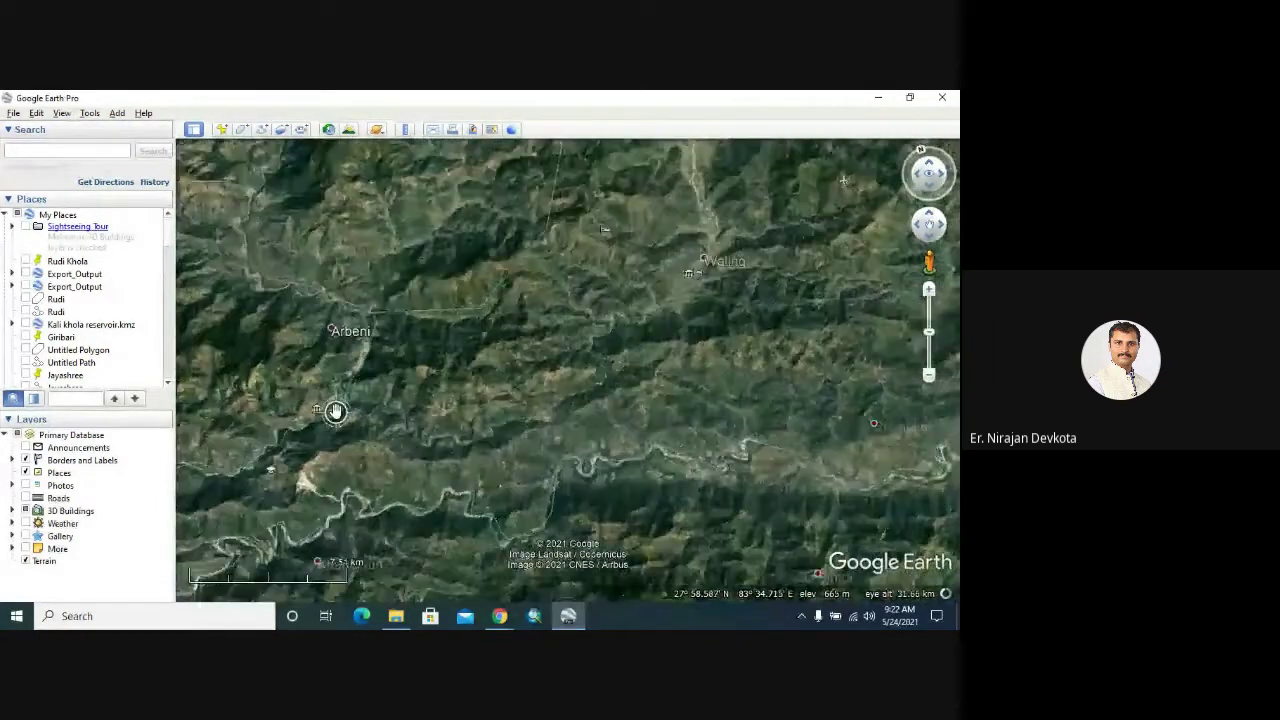
pyautogui.scroll(-2, 336, 410)
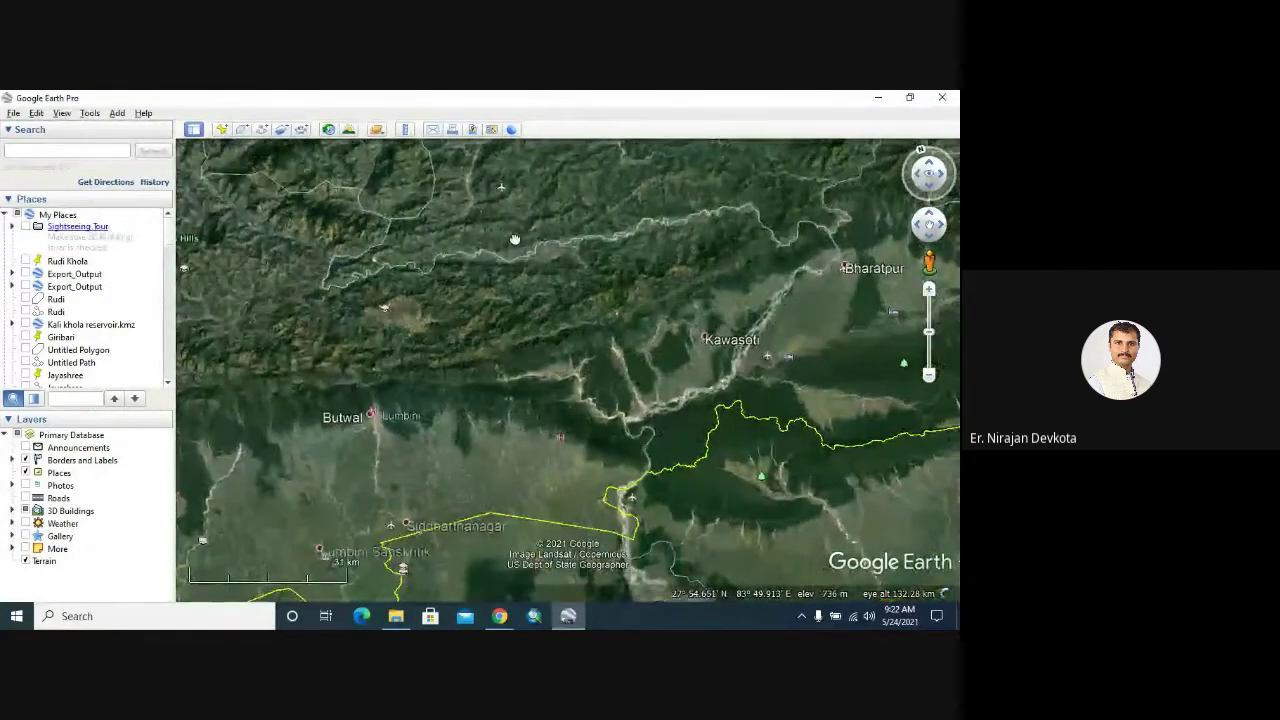
pyautogui.scroll(4, 556, 410)
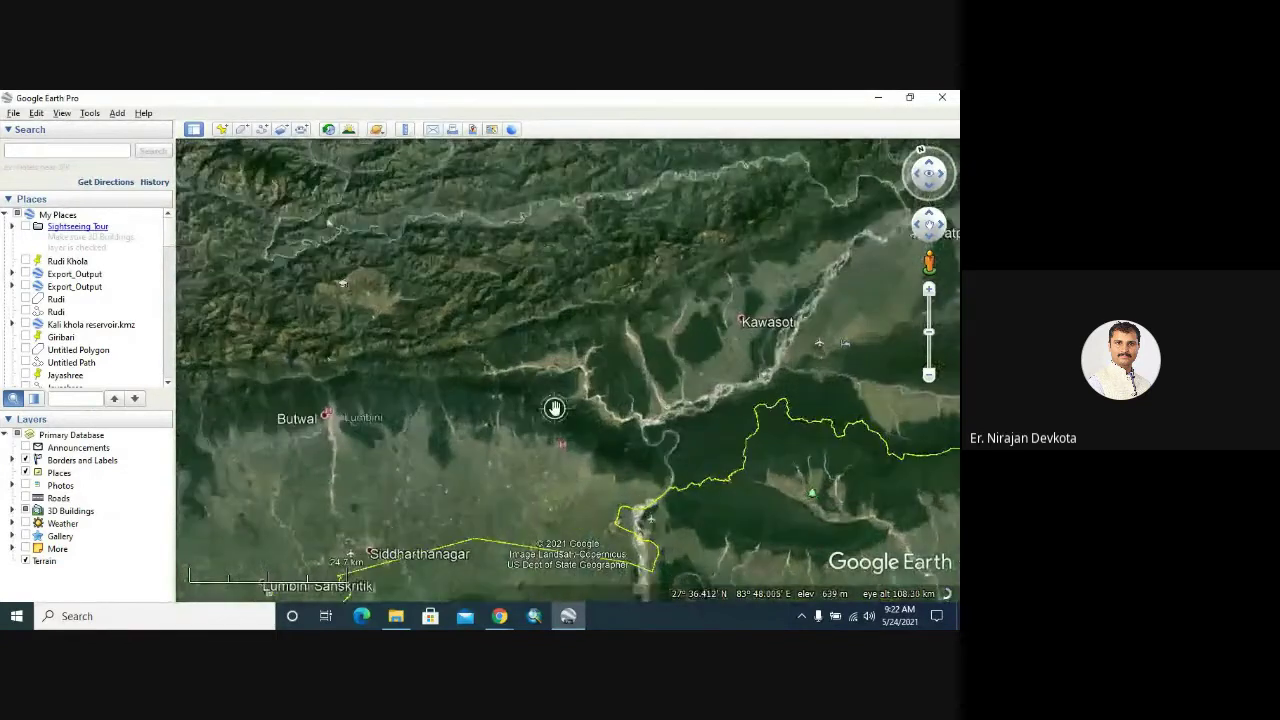
pyautogui.scroll(3, 643, 428)
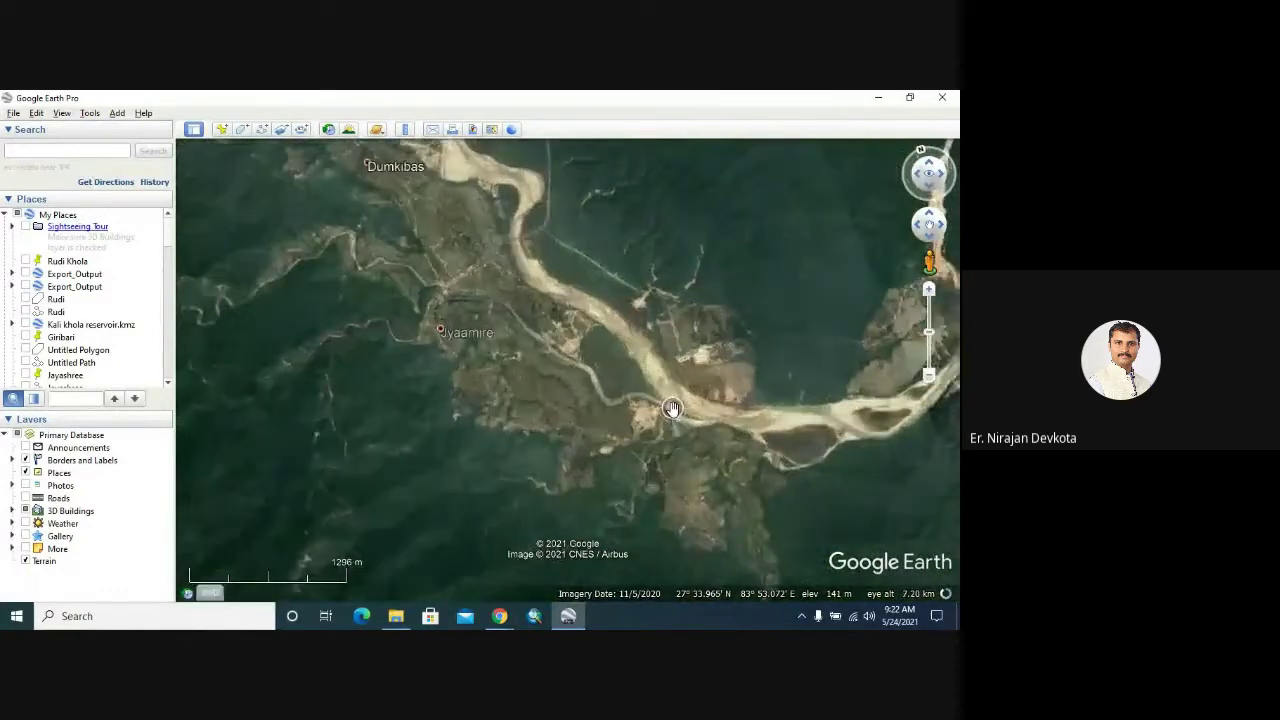
pyautogui.scroll(6, 672, 408)
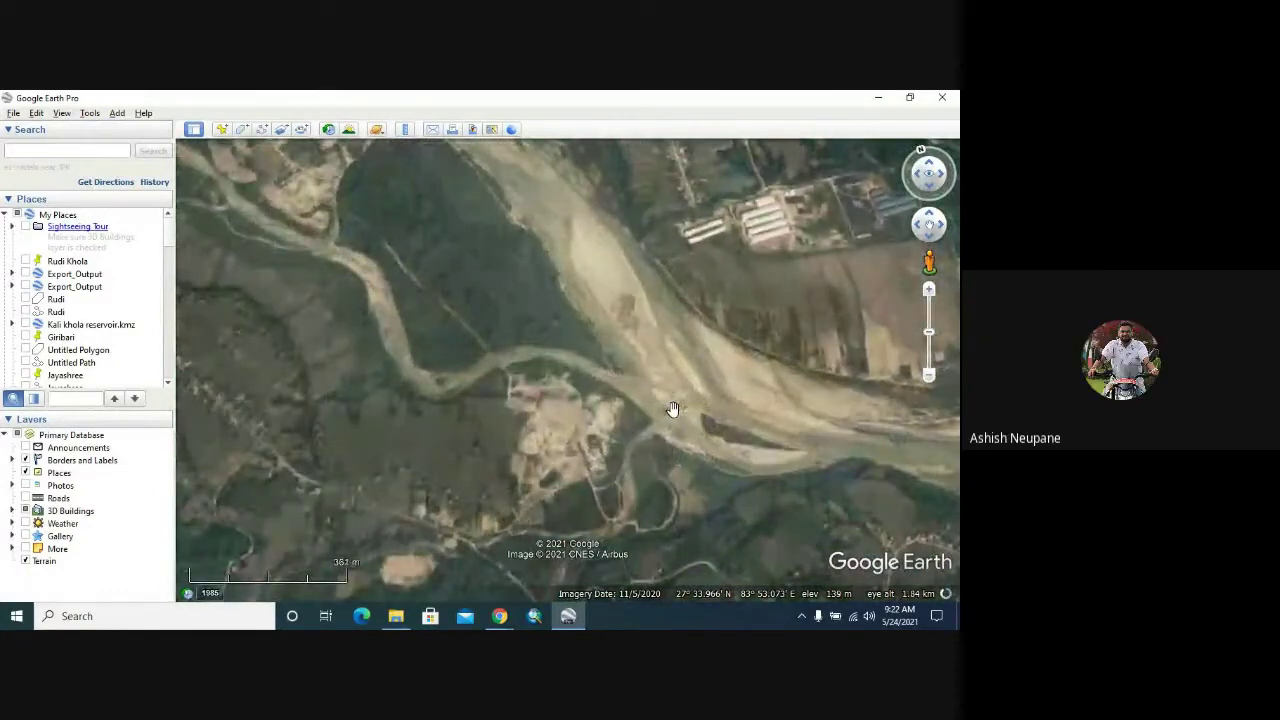